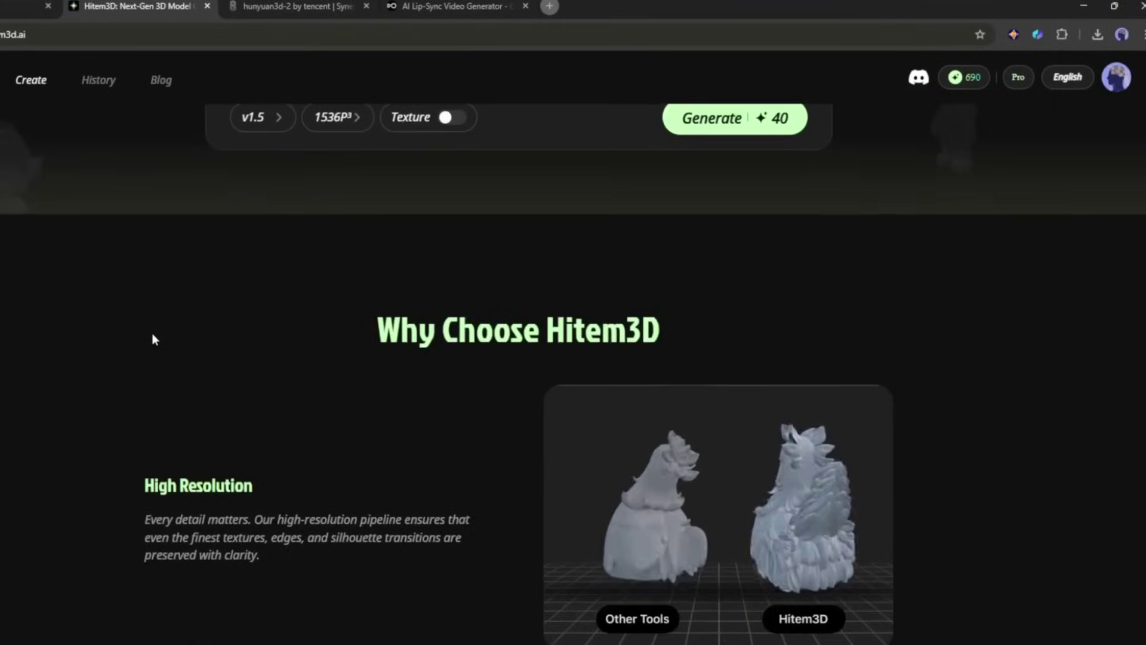
# Scroll past High Resolution, Full-Form Geometry and Surface Fidelity to the eagle examples.
pyautogui.scroll(-3, 215, 338)
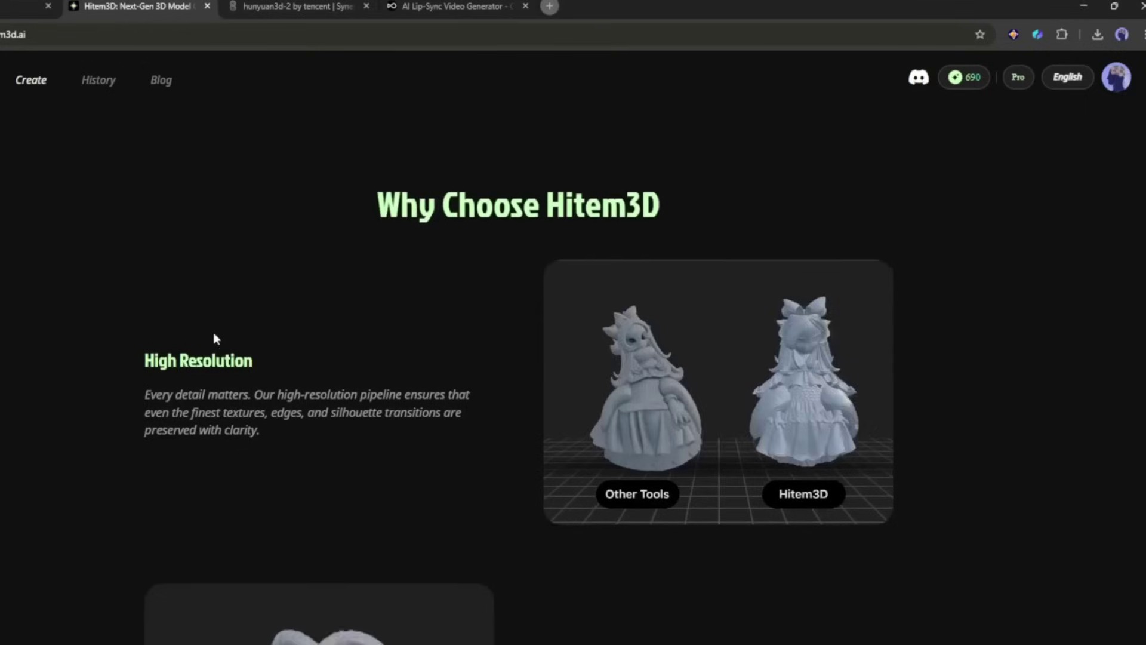
pyautogui.scroll(-6, 214, 337)
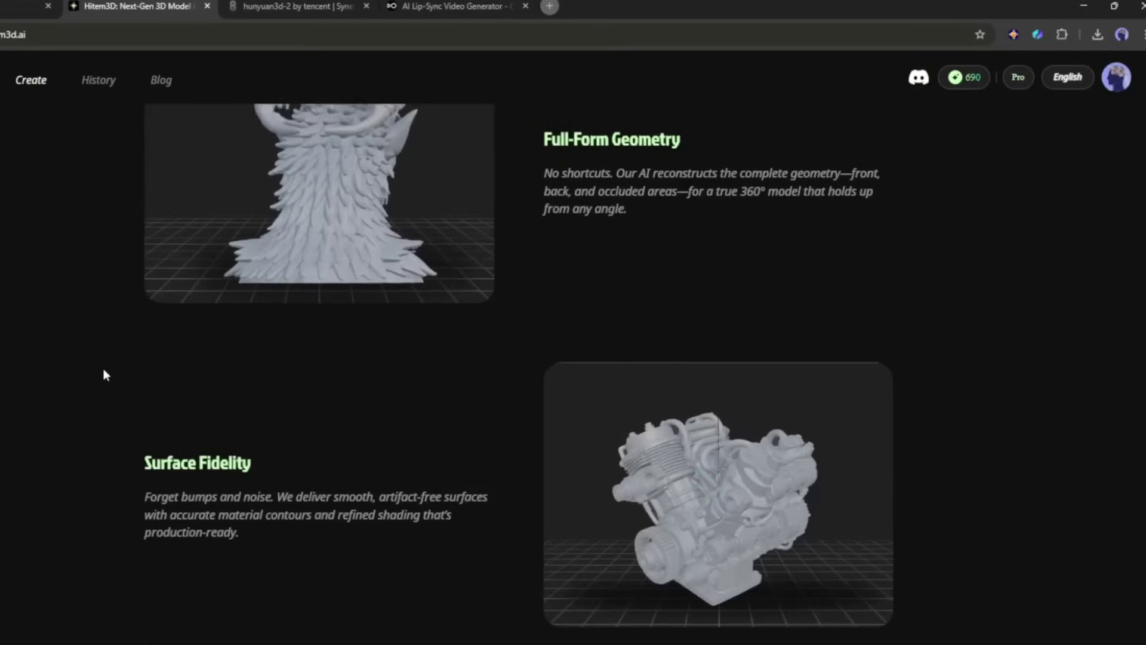
pyautogui.scroll(-3, 103, 371)
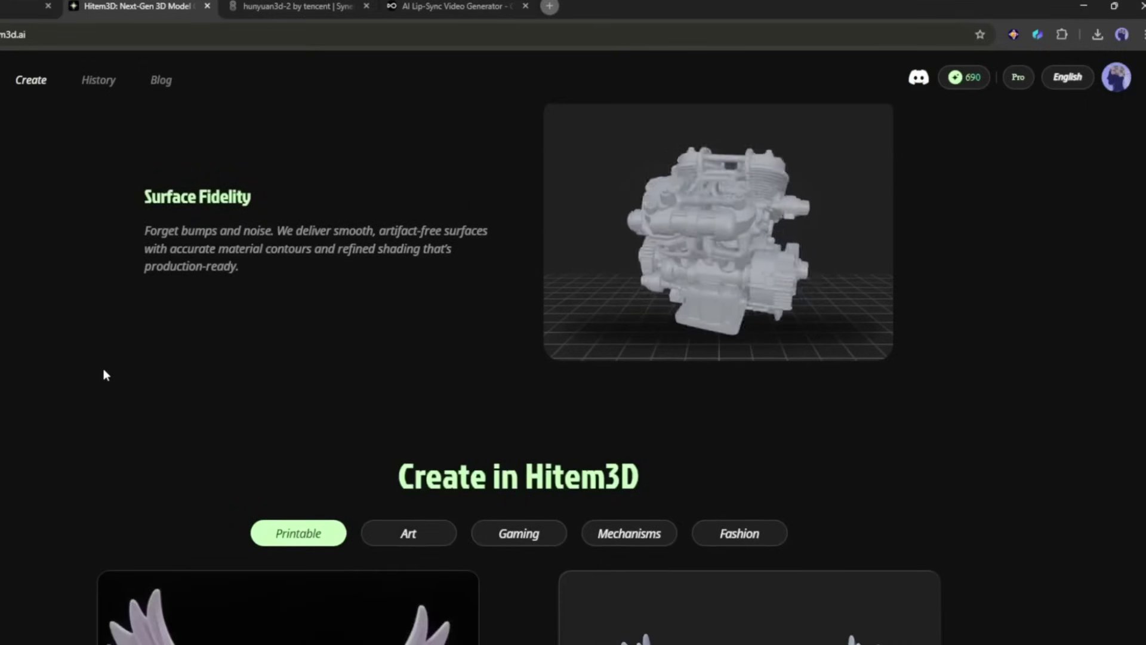
pyautogui.scroll(-3, 103, 374)
pyautogui.scroll(-3, 103, 375)
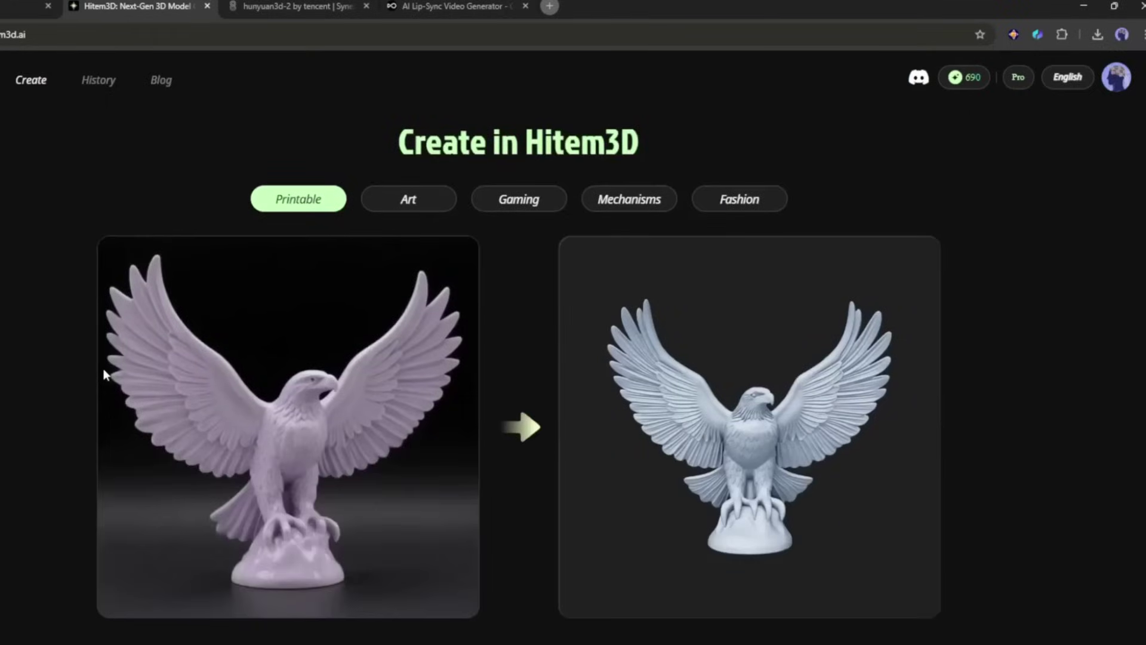
pyautogui.scroll(-5, 103, 370)
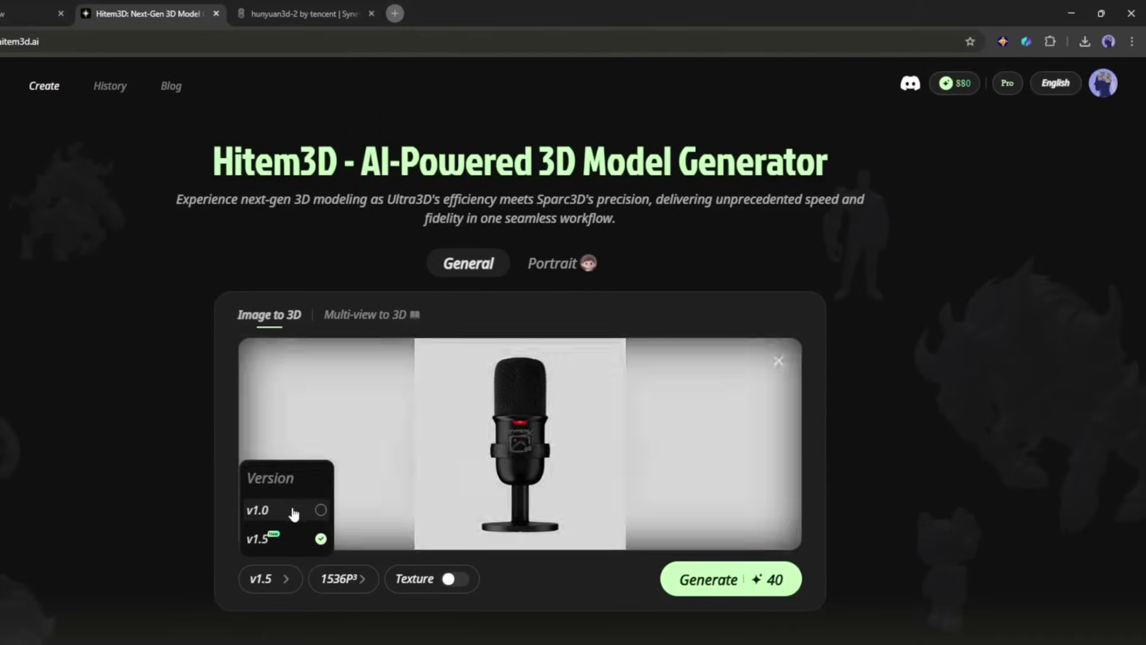
# Keep version v1.5, review the resolution options, then sign in with Google.
pyautogui.click(277, 541)
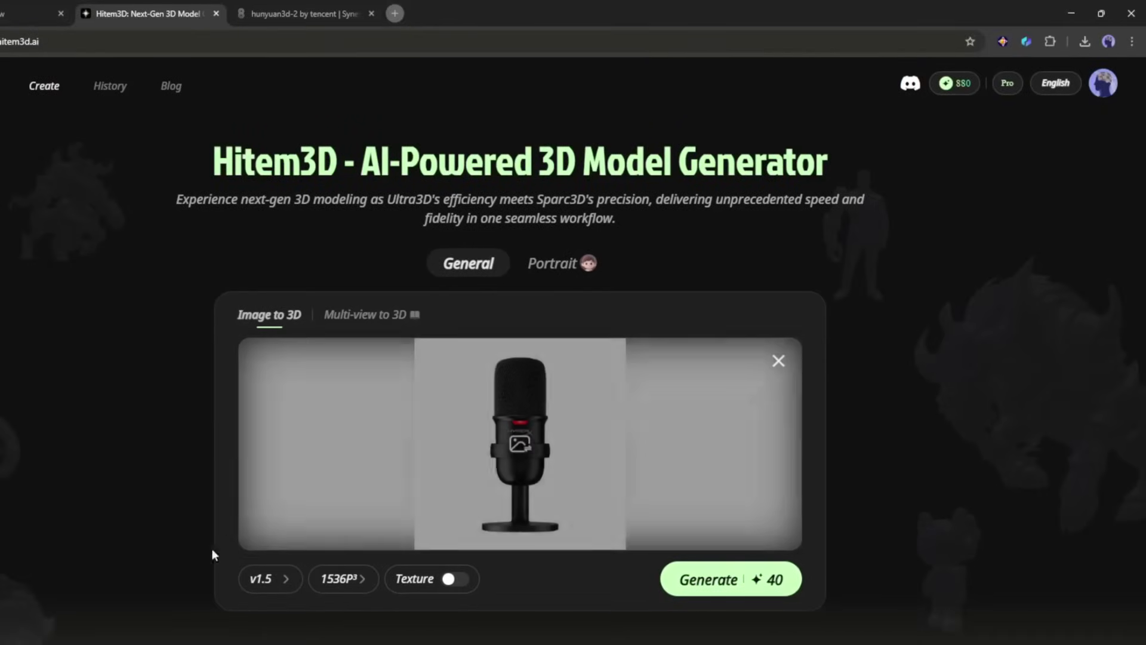
pyautogui.click(344, 590)
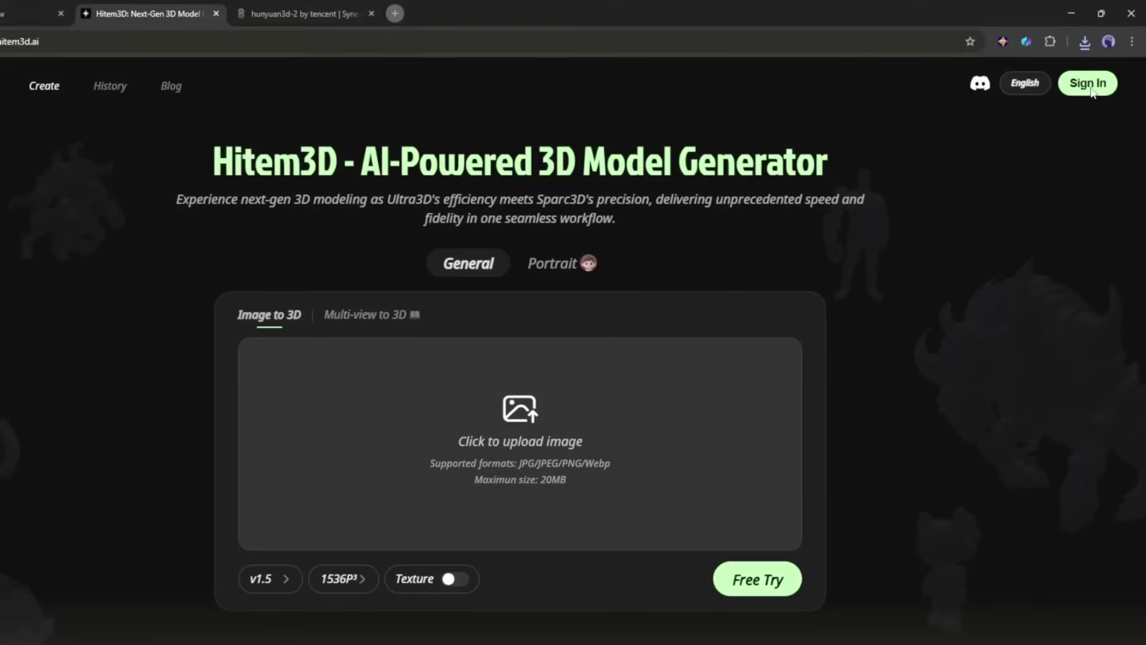
pyautogui.click(1093, 89)
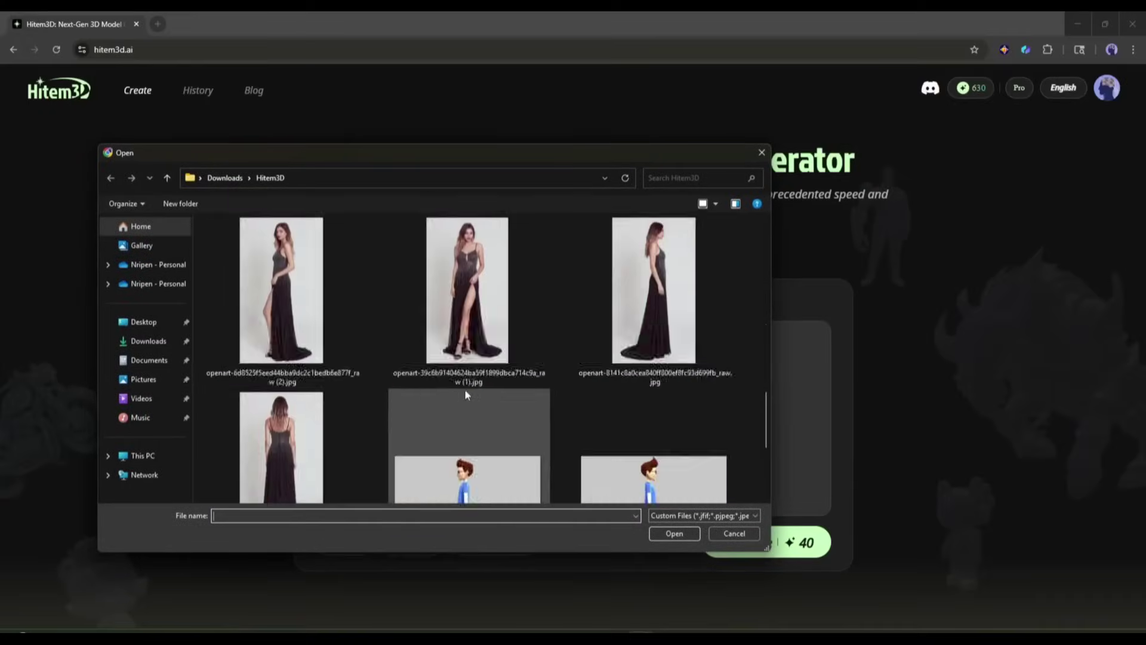
# Upload the wooden vintage toy car photo, leaving the model version at v1.5.
pyautogui.doubleClick(296, 300)
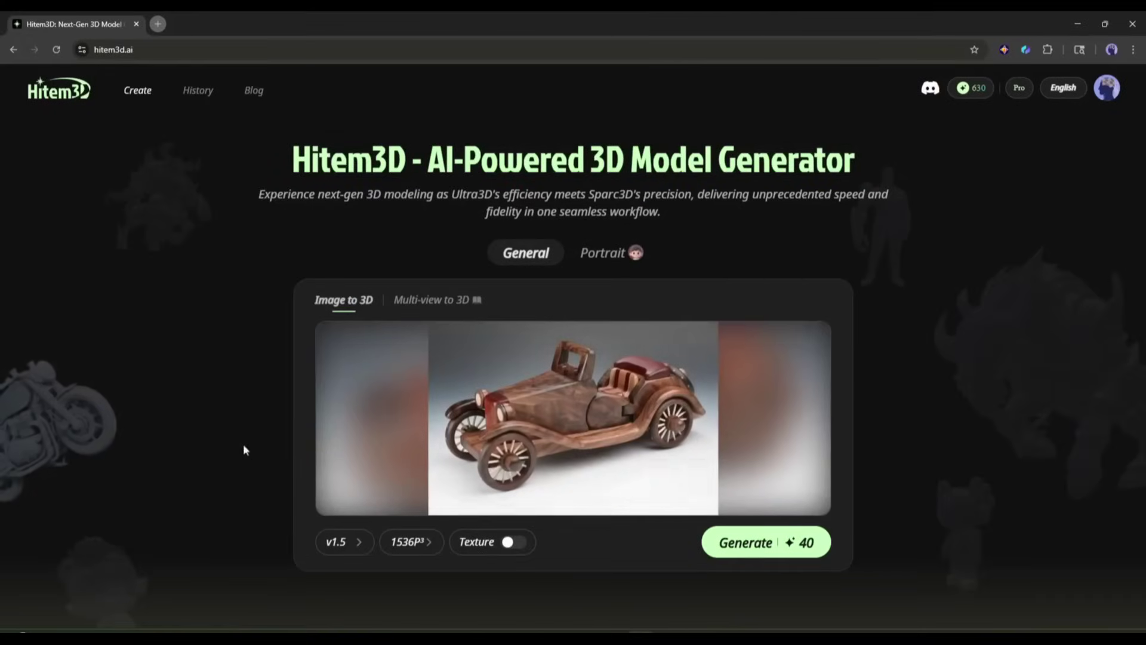
pyautogui.click(352, 552)
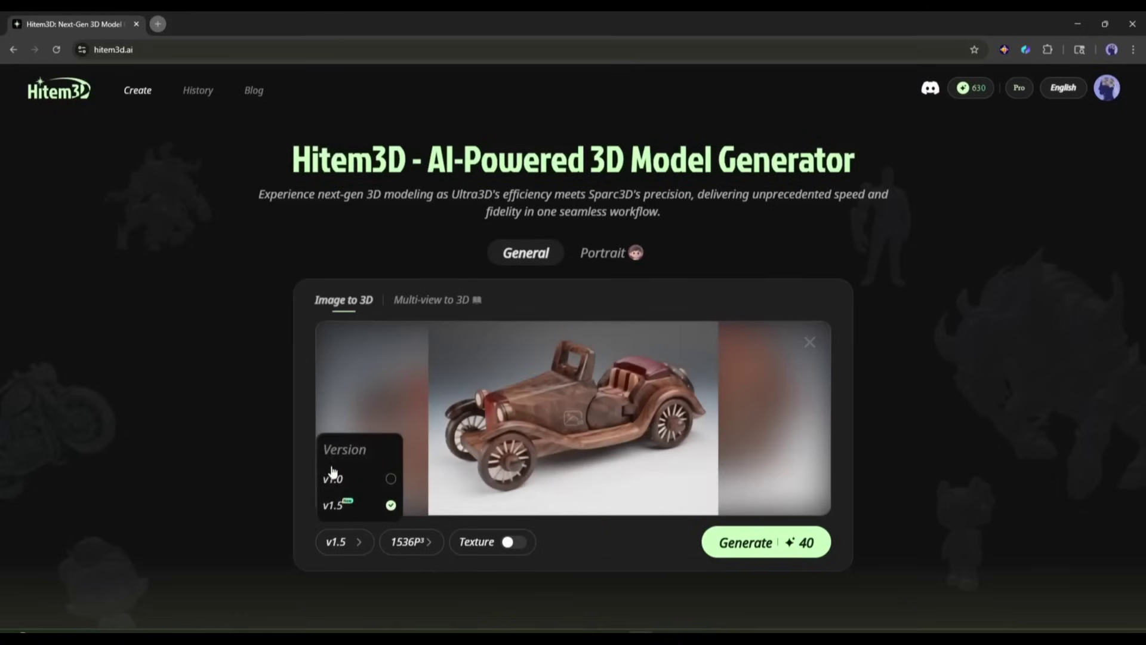
pyautogui.click(355, 509)
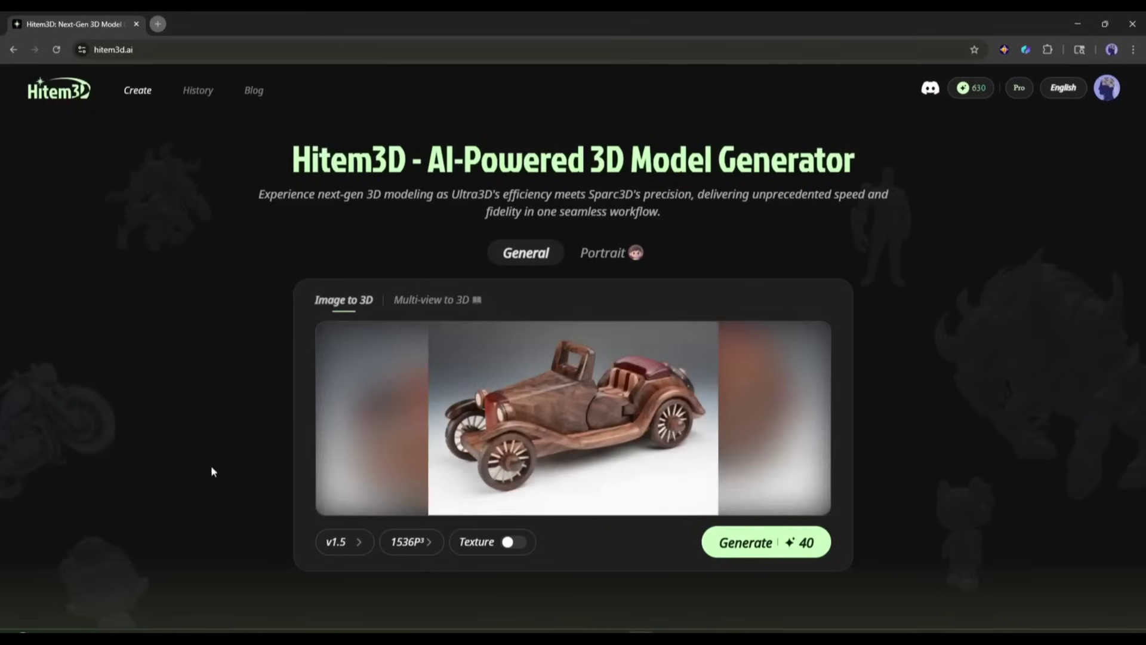
# Switch the resolution from 1536P³ to 512P³ and generate the car model.
pyautogui.click(411, 542)
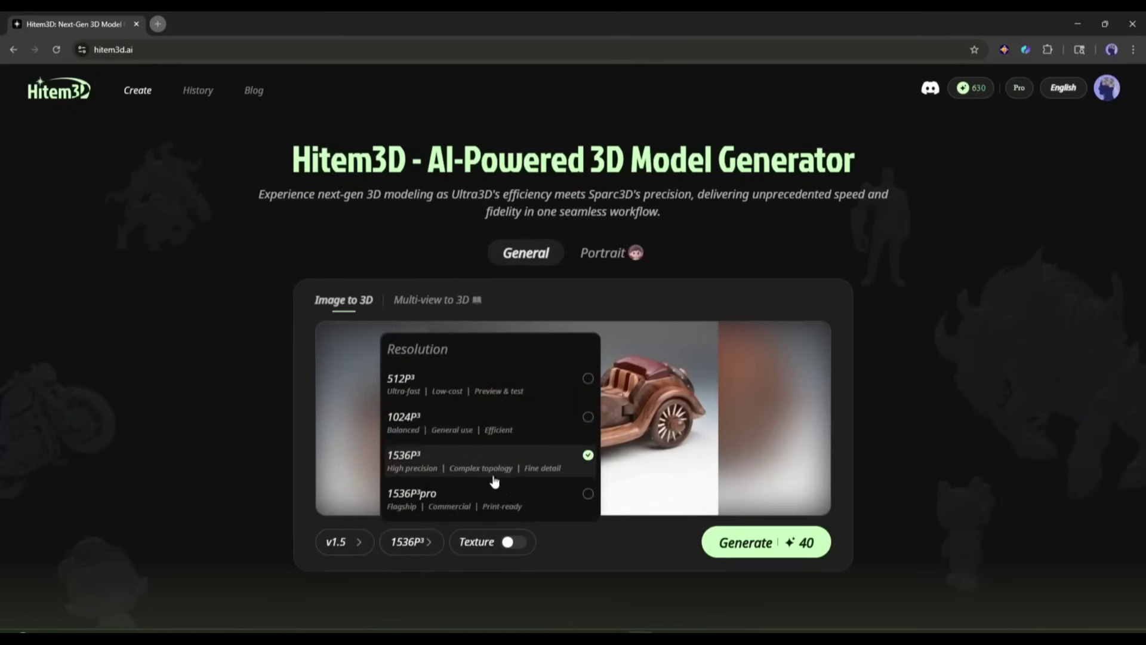
pyautogui.scroll(-2, 469, 490)
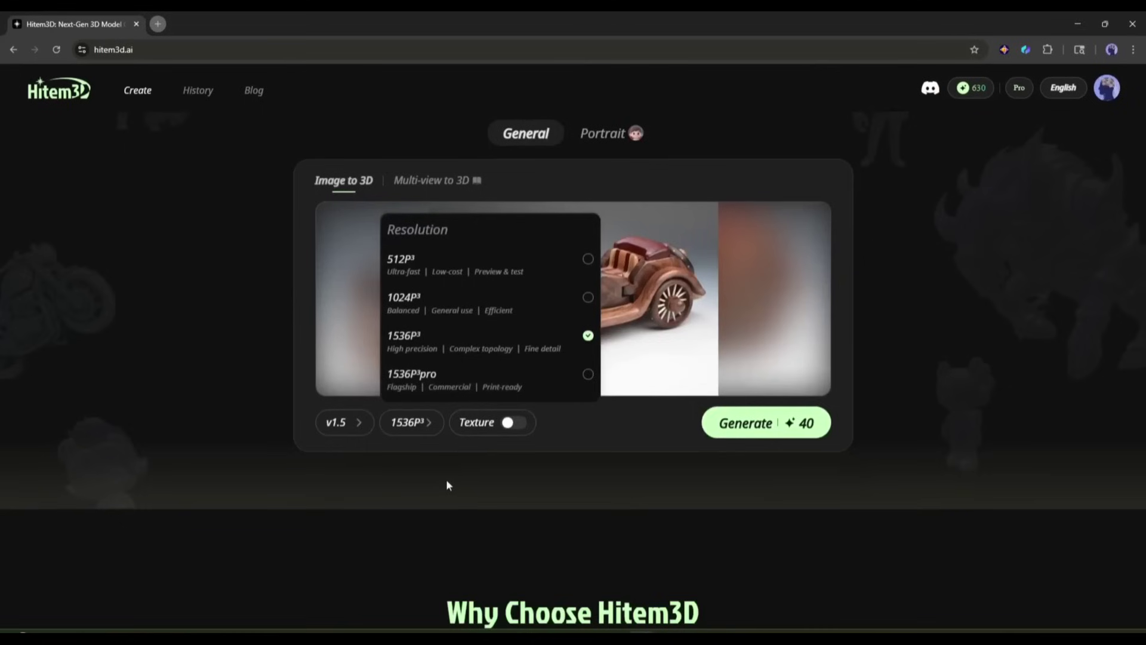
pyautogui.scroll(2, 447, 485)
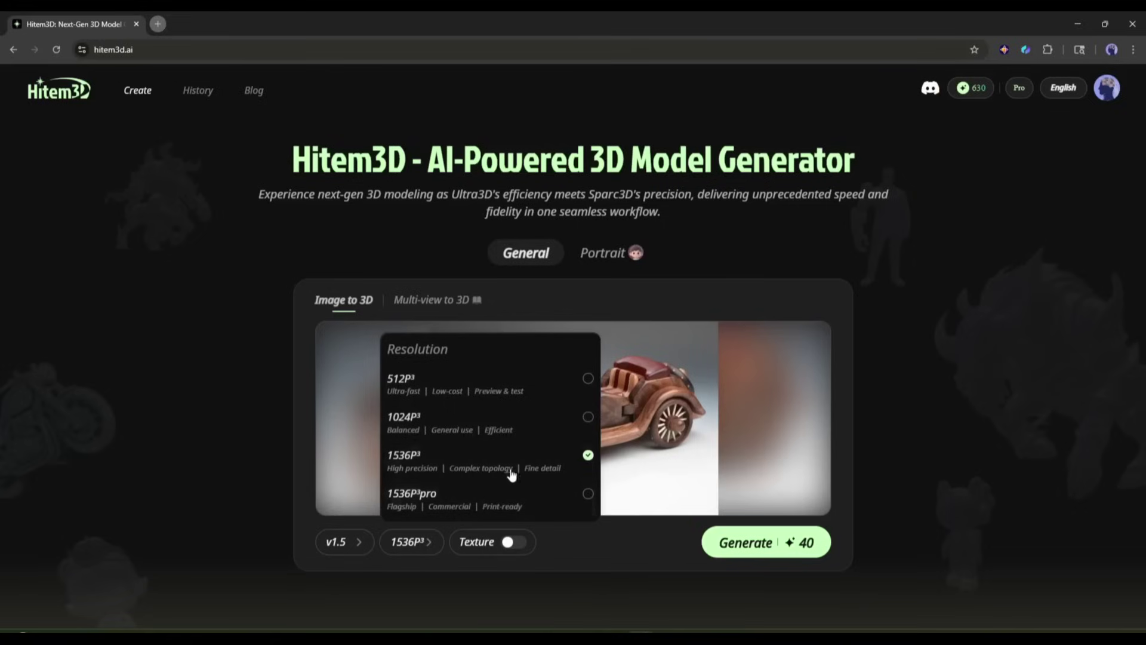
pyautogui.click(425, 391)
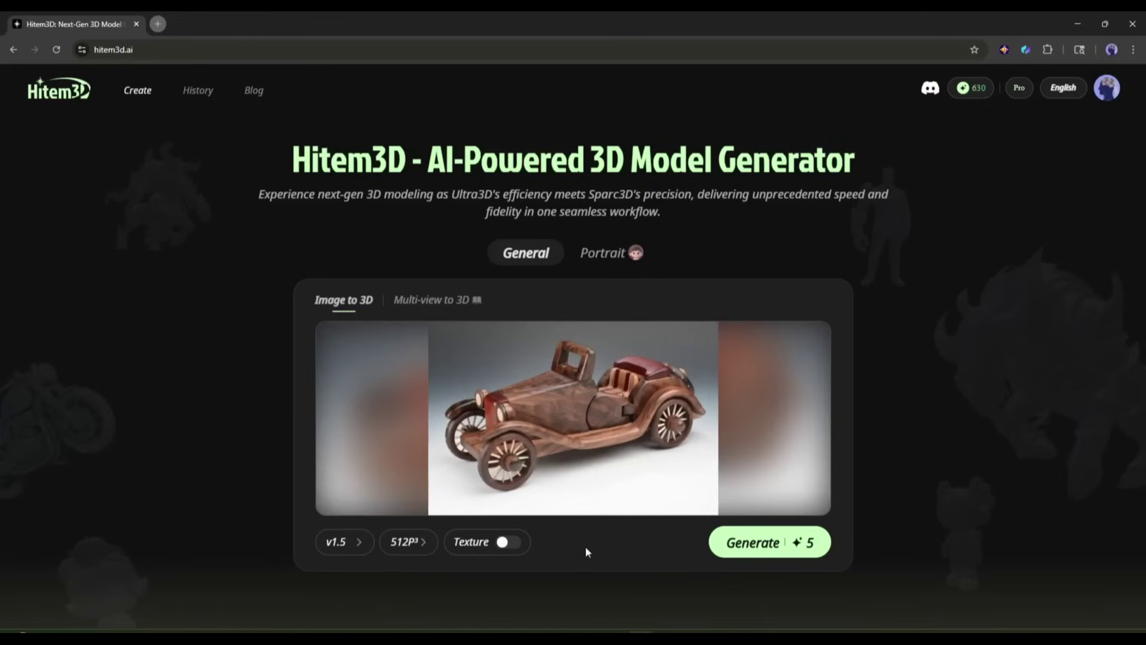
pyautogui.click(815, 552)
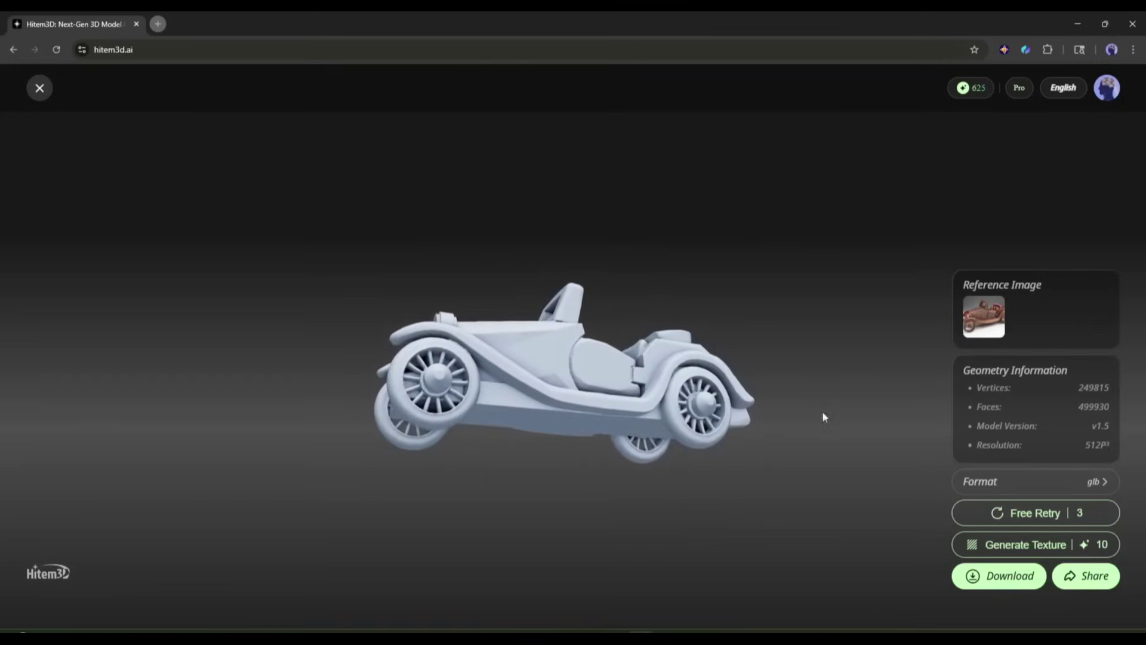
# Use a Free Retry to regenerate the untextured car mesh, leaving 2 retries.
pyautogui.click(1040, 520)
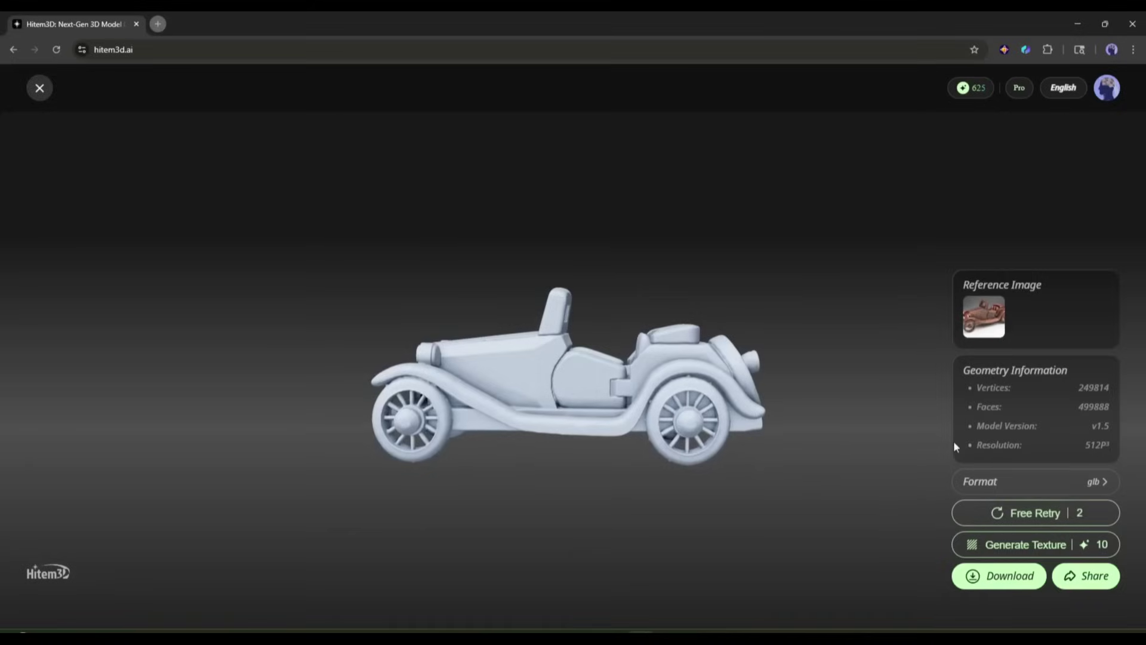
# Generate a 4096*4096 wood-grain texture for the car and inspect it with and without texture.
pyautogui.click(1043, 547)
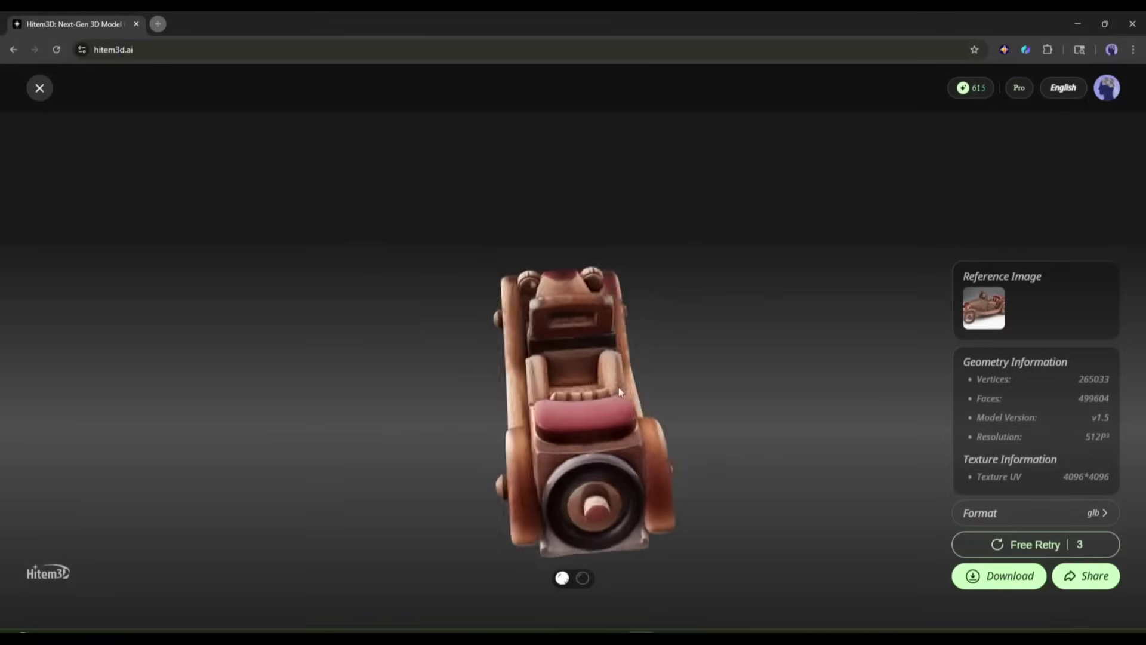
pyautogui.moveTo(505, 404); pyautogui.dragTo(616, 433)
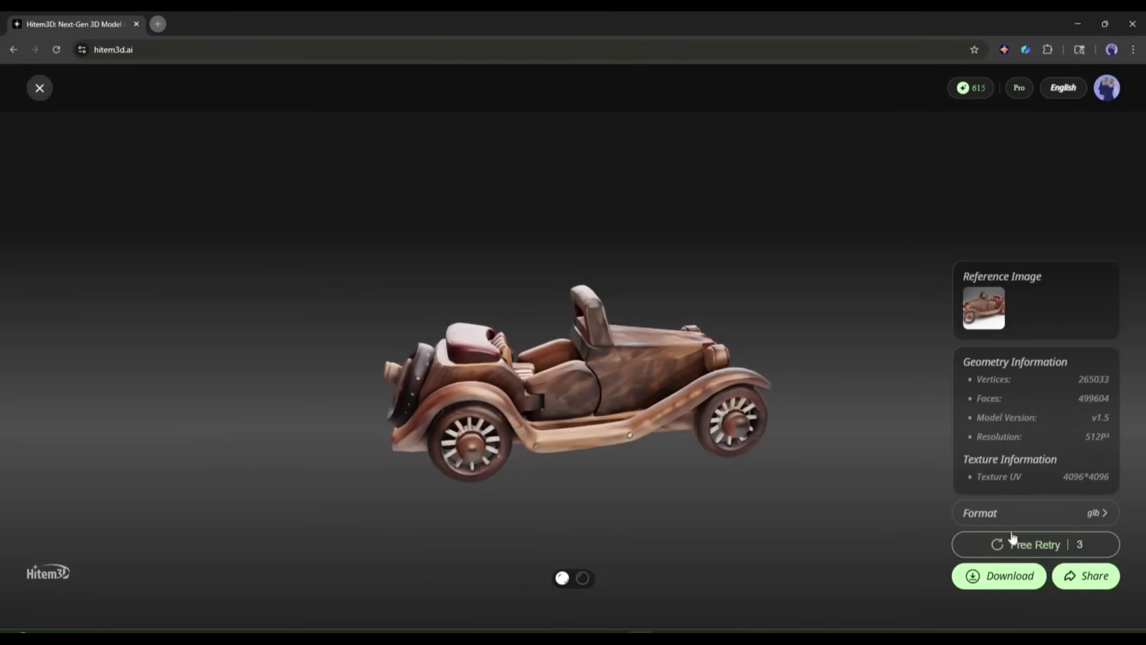
pyautogui.click(584, 578)
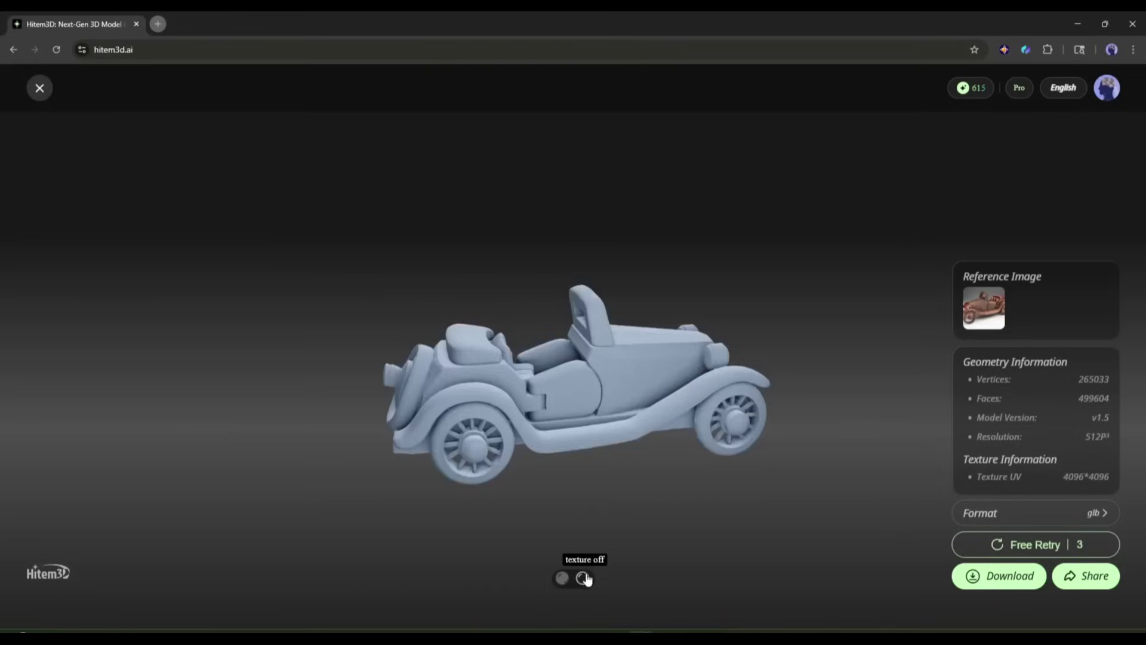
pyautogui.click(564, 578)
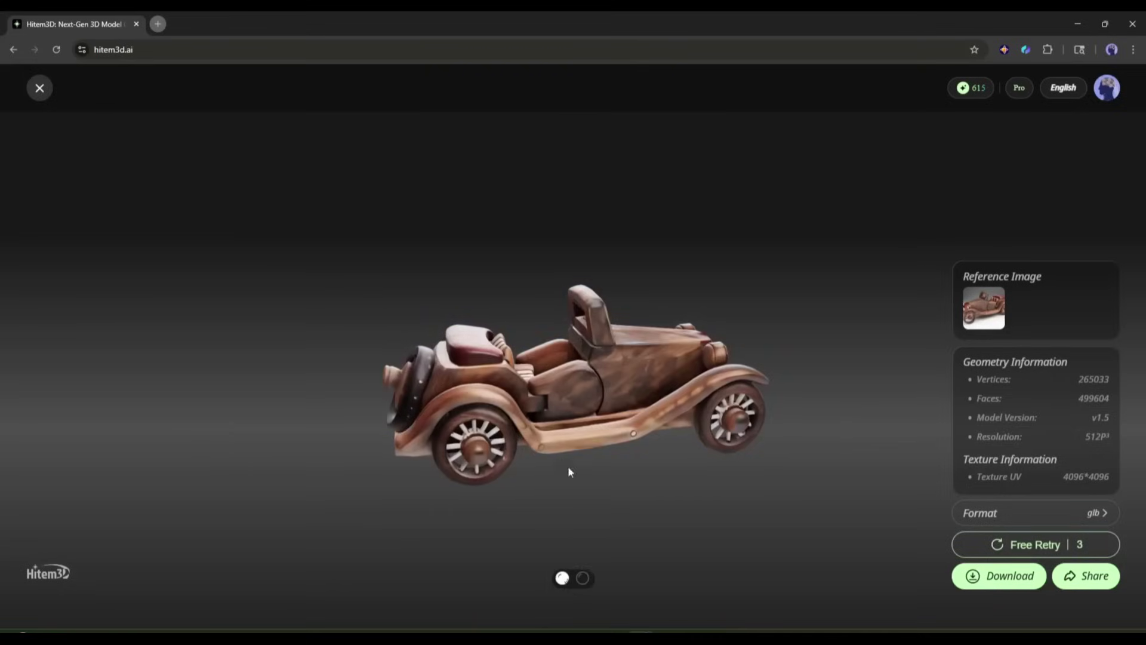
pyautogui.moveTo(663, 434); pyautogui.dragTo(571, 361)
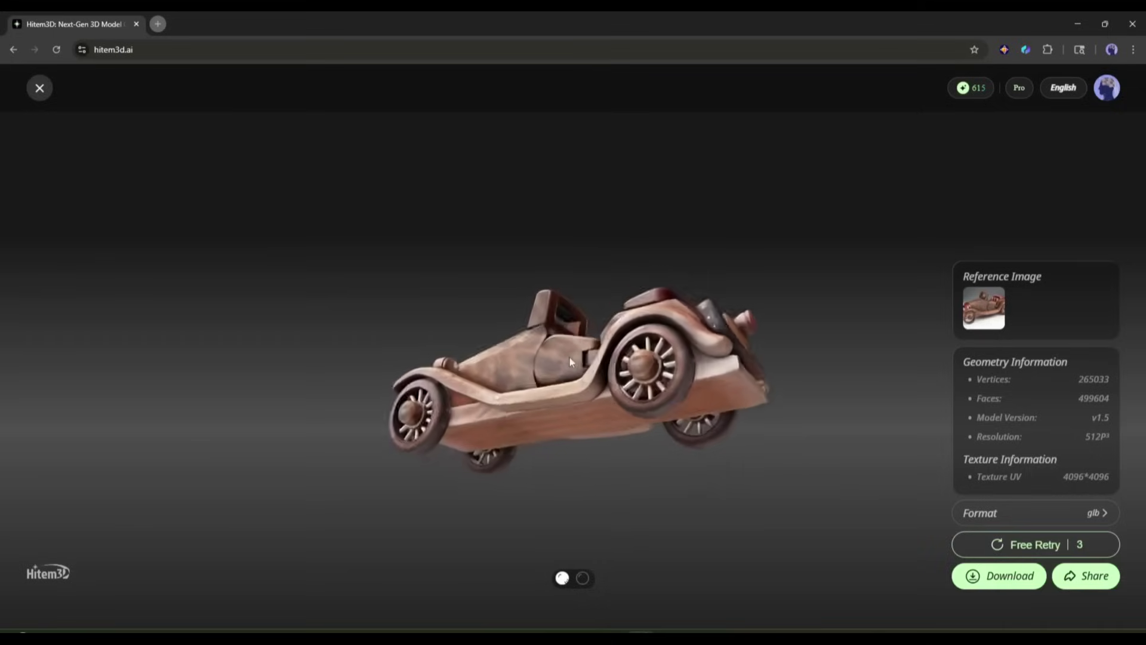
# Regenerate the textured car at 1536P³pro resolution and orbit the higher-detail result.
pyautogui.click(41, 88)
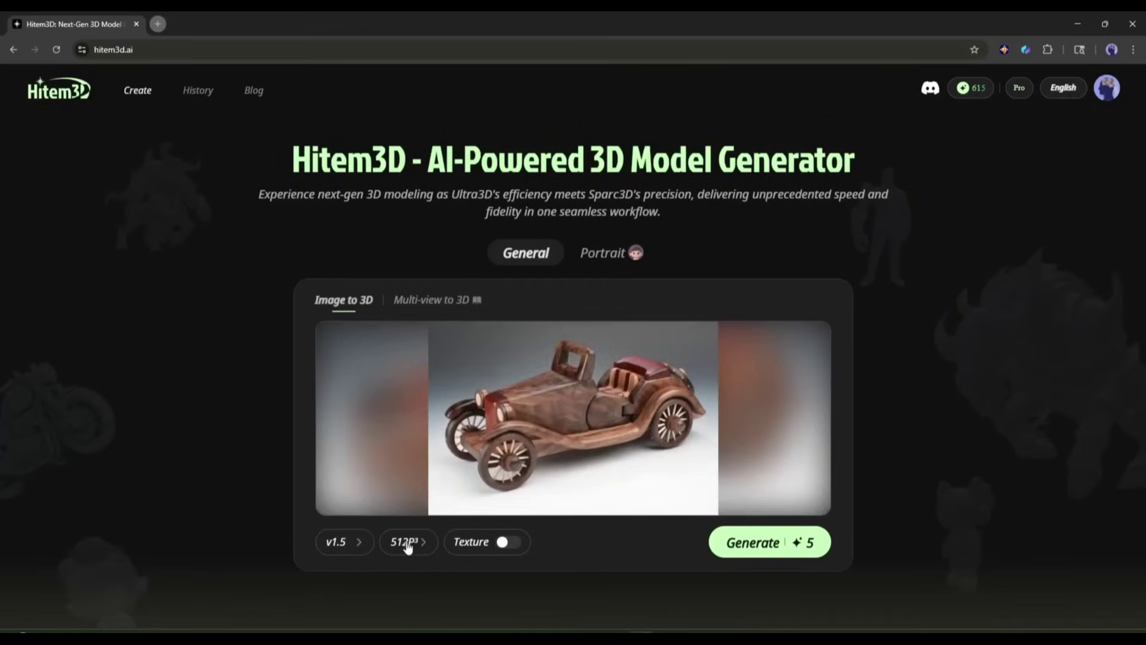
pyautogui.click(408, 544)
pyautogui.click(557, 503)
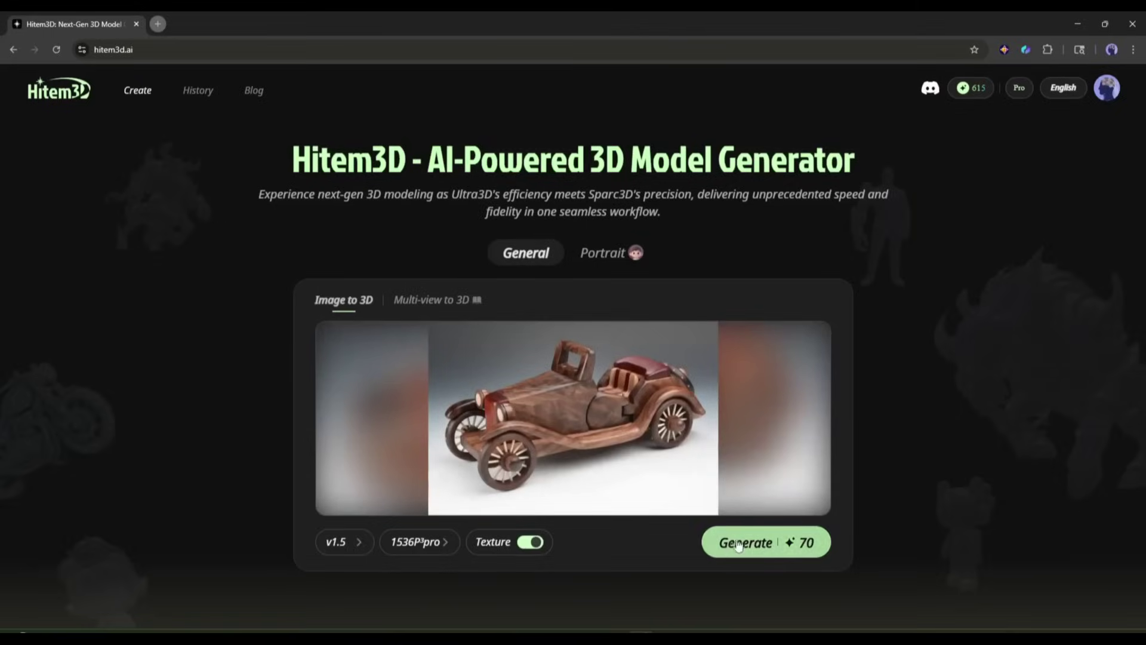
pyautogui.click(790, 544)
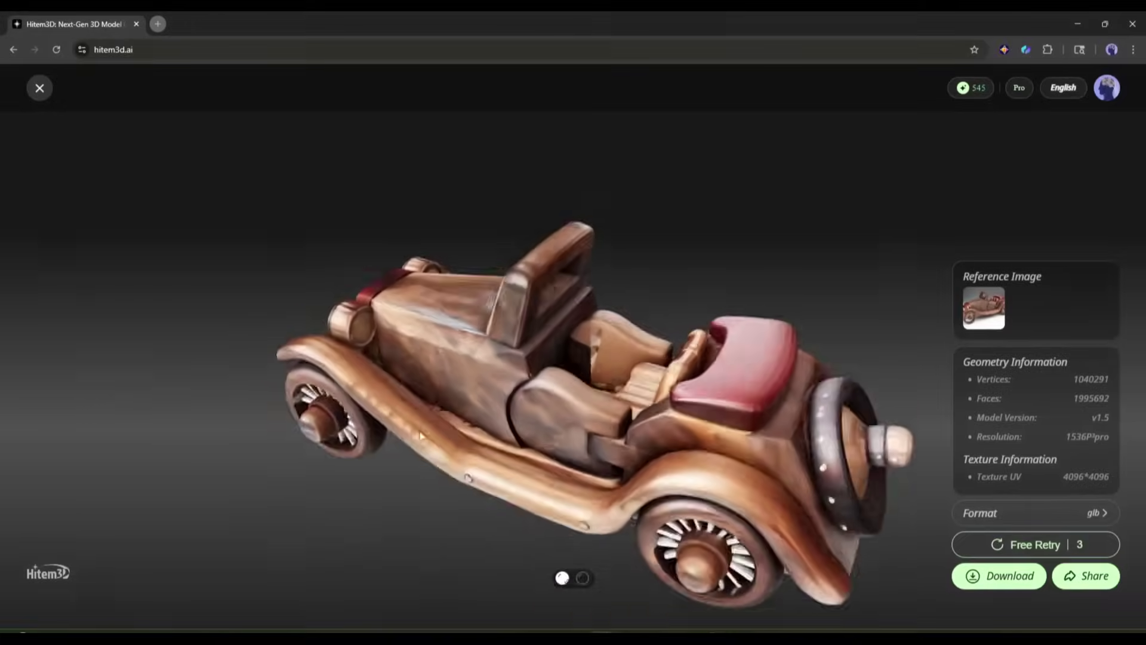
pyautogui.moveTo(555, 269); pyautogui.dragTo(578, 416)
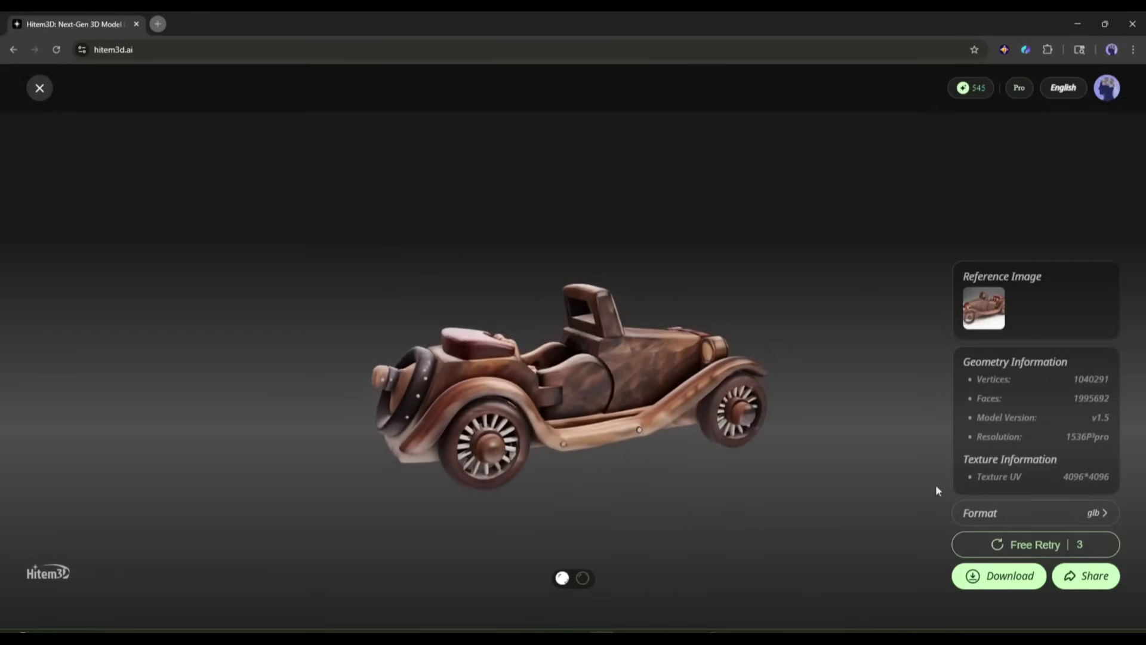
# Load the front microphone photo and generate it at 1536P³pro with texture on.
pyautogui.click(1053, 513)
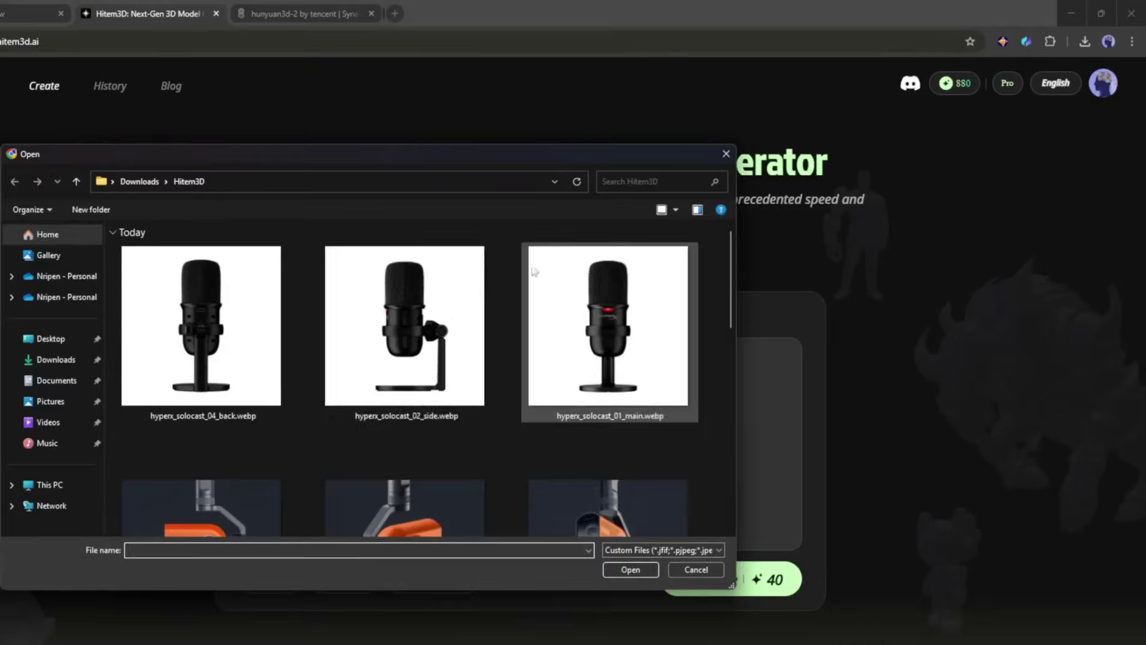
pyautogui.doubleClick(621, 320)
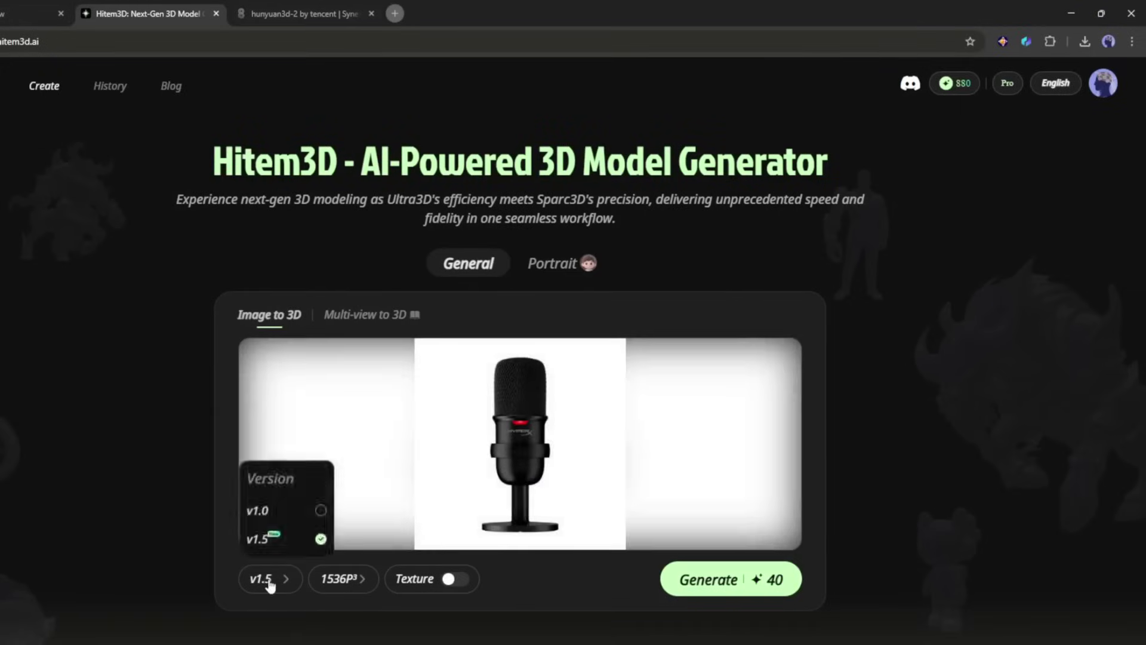
pyautogui.click(344, 579)
pyautogui.click(454, 579)
pyautogui.click(753, 587)
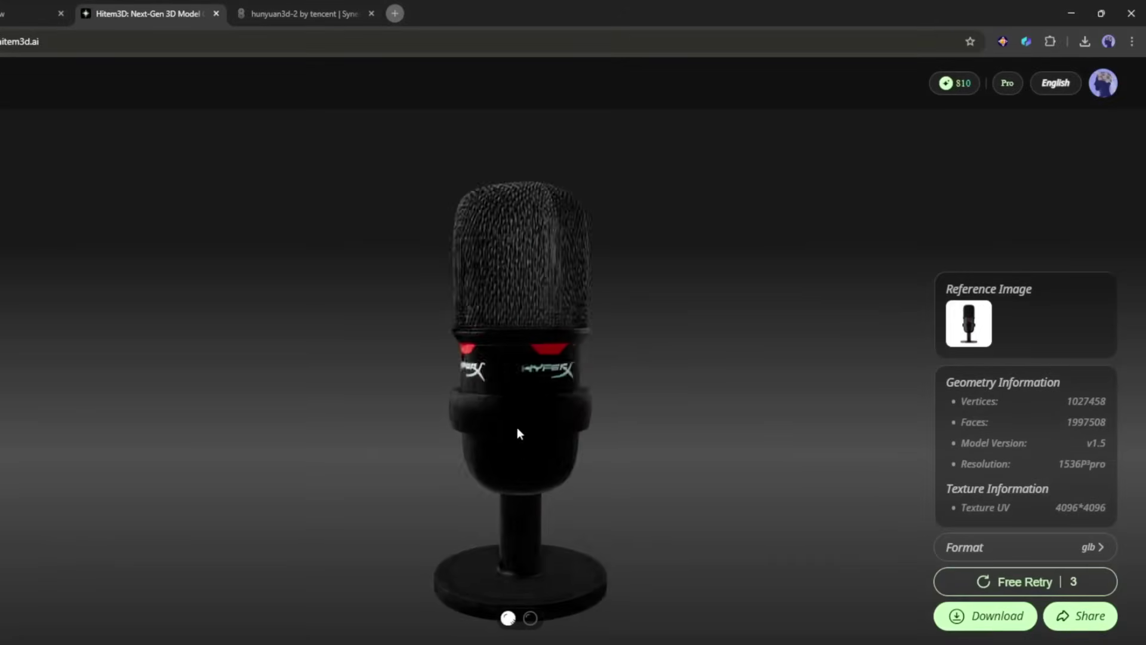
# Orbit the microphone model to inspect it with texture off and back on.
pyautogui.moveTo(517, 428); pyautogui.dragTo(626, 596)
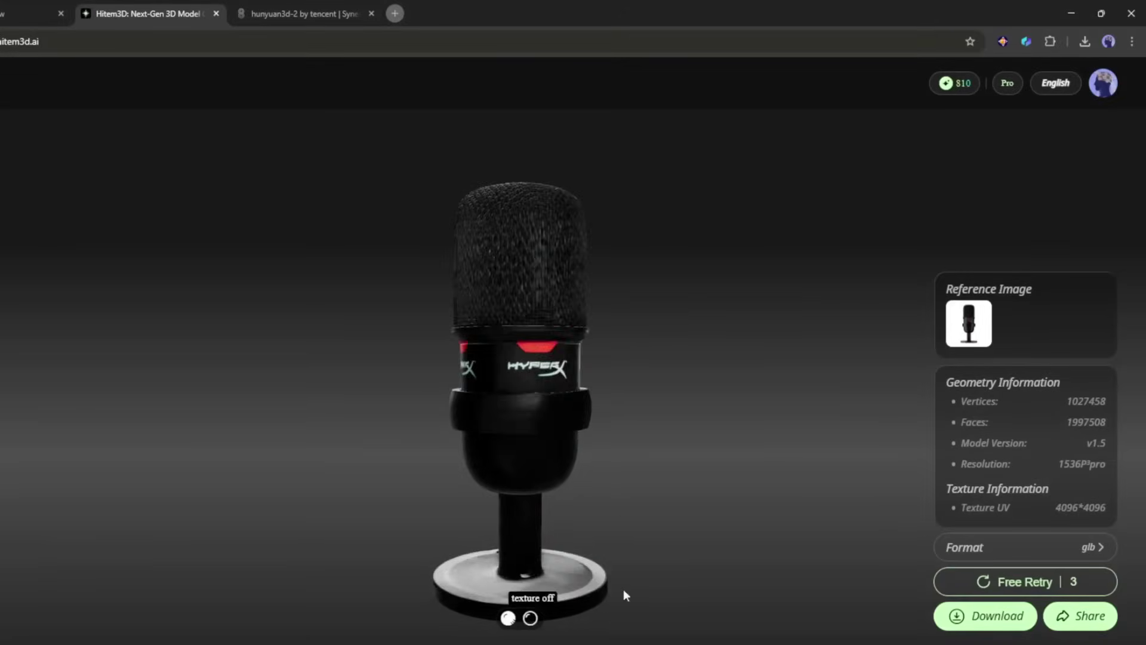
pyautogui.click(530, 618)
pyautogui.moveTo(471, 442); pyautogui.dragTo(553, 344)
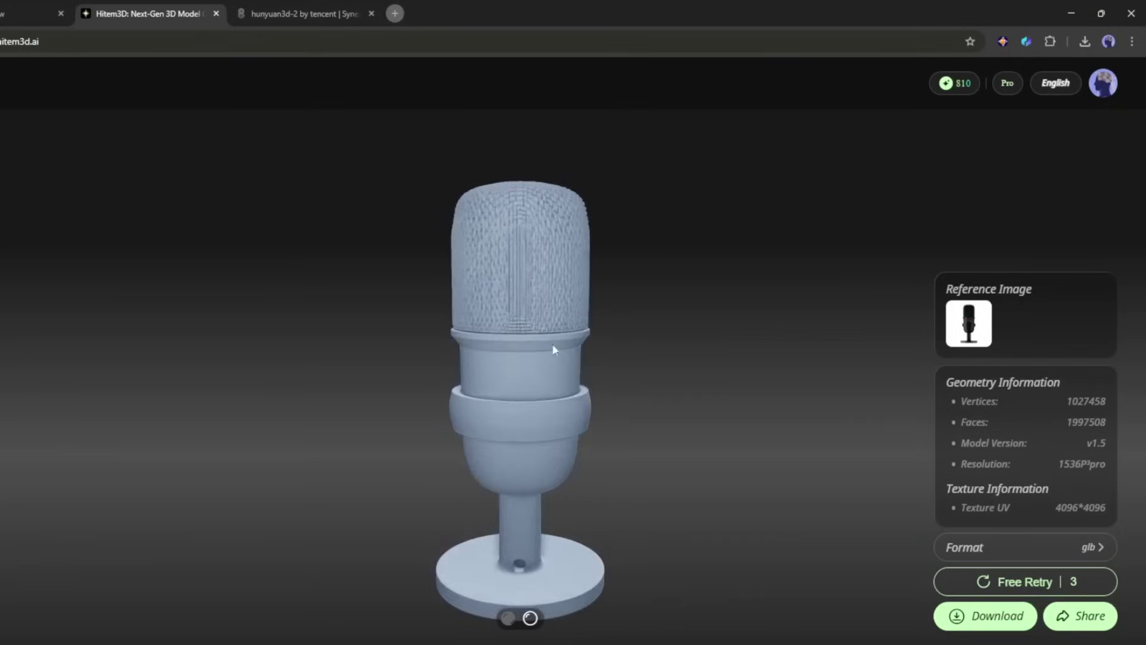
pyautogui.click(508, 618)
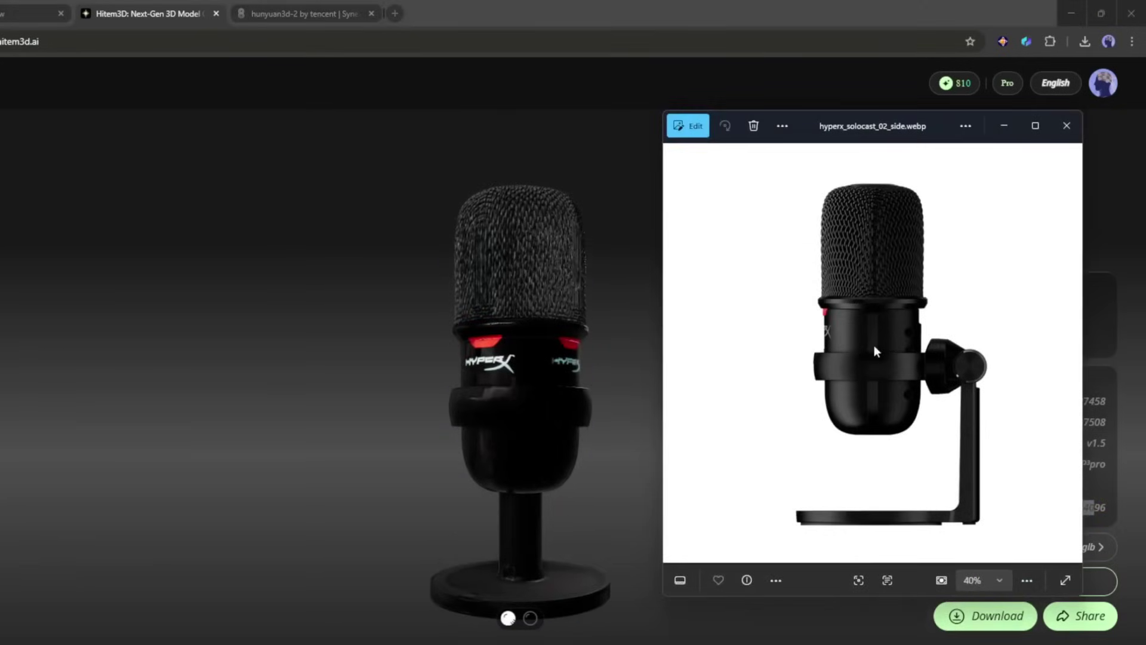
pyautogui.click(471, 313)
pyautogui.moveTo(442, 341); pyautogui.dragTo(471, 375)
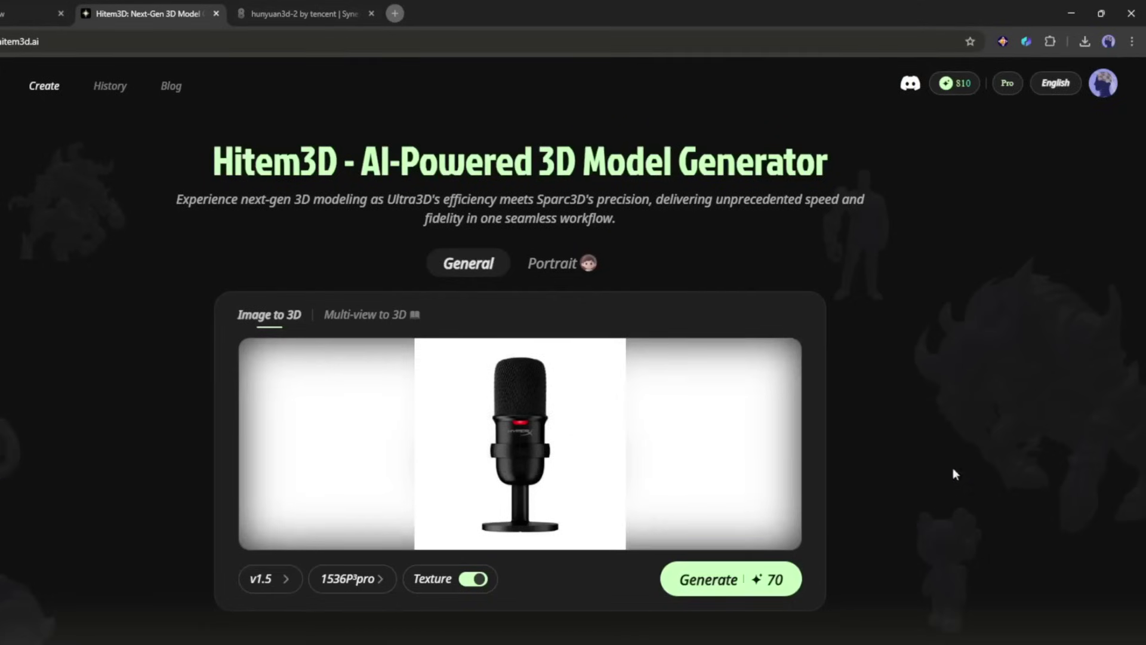
# In Multi-view to 3D, load the front, back and side microphone photos into Front, Back and Left.
pyautogui.scroll(-2, 953, 467)
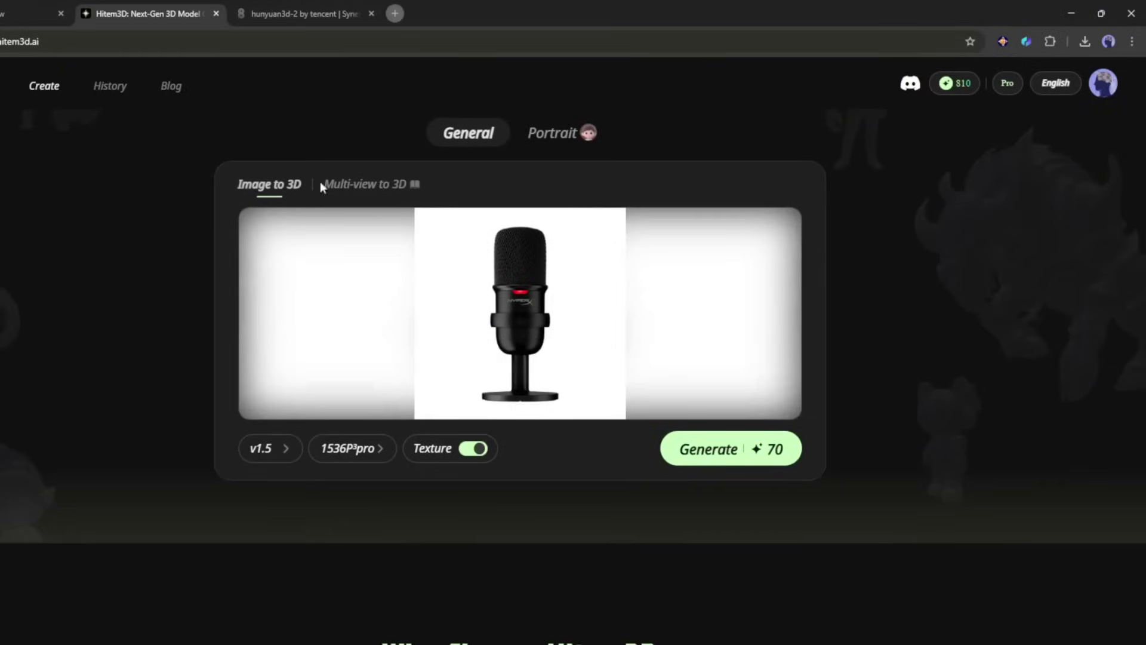
pyautogui.click(353, 188)
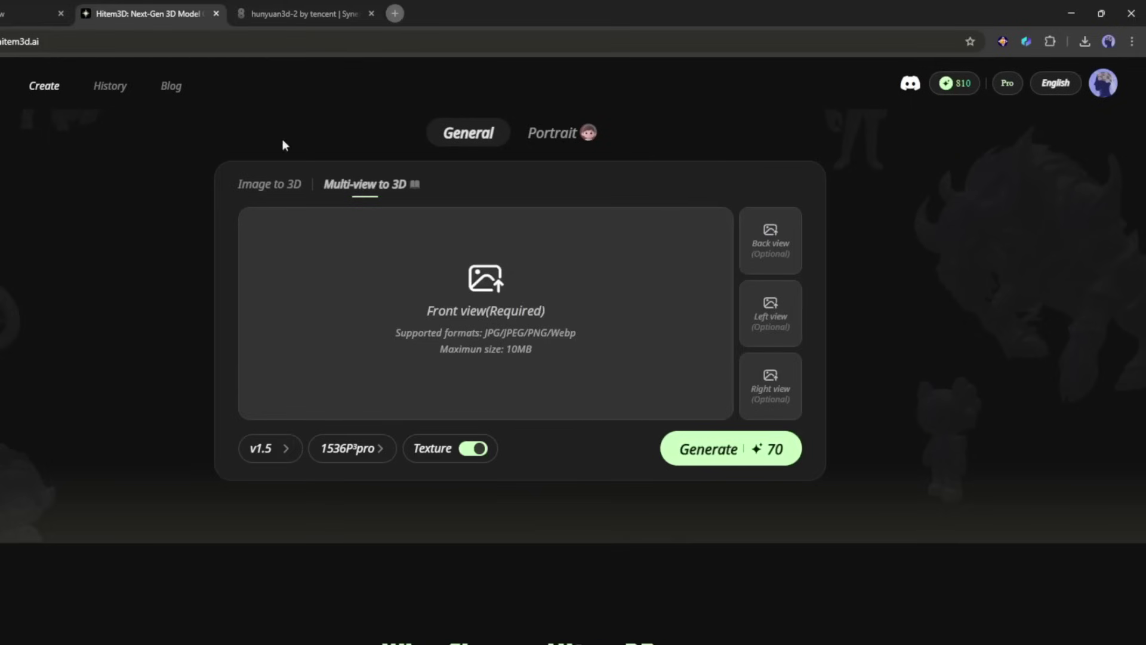
pyautogui.click(473, 286)
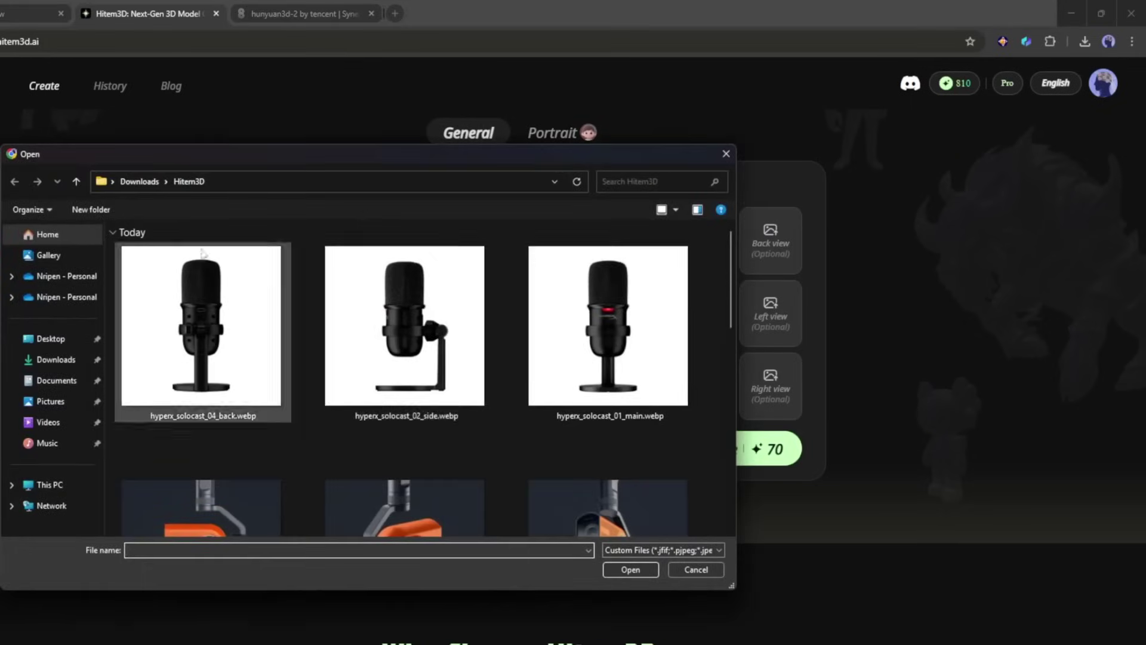
pyautogui.doubleClick(600, 285)
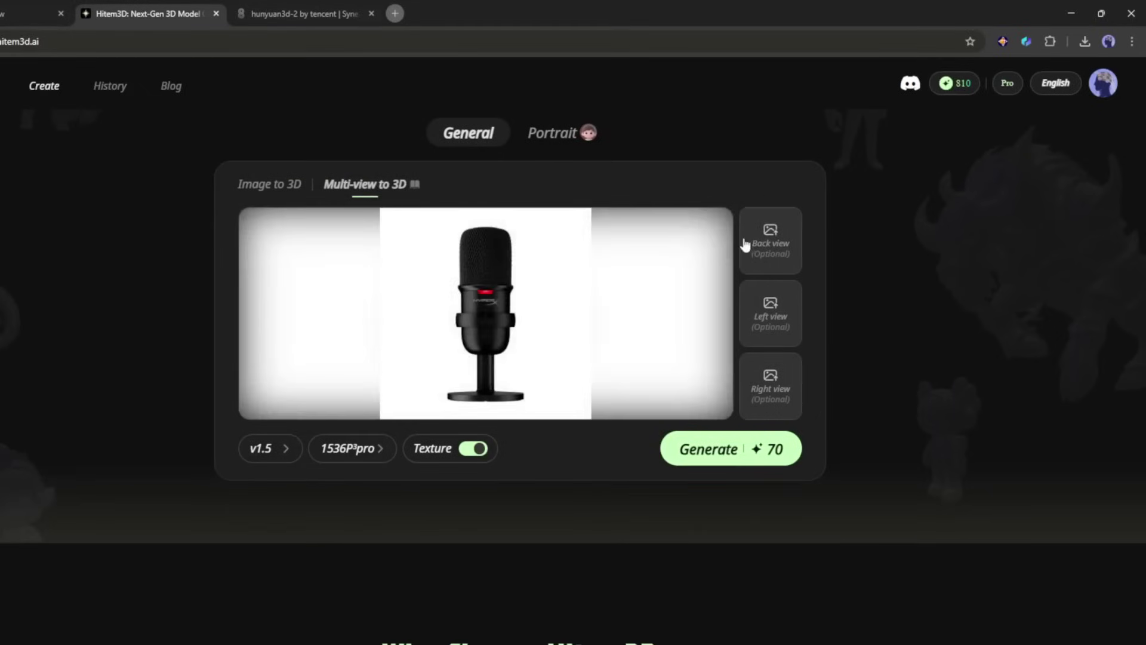
pyautogui.click(746, 244)
pyautogui.doubleClick(207, 306)
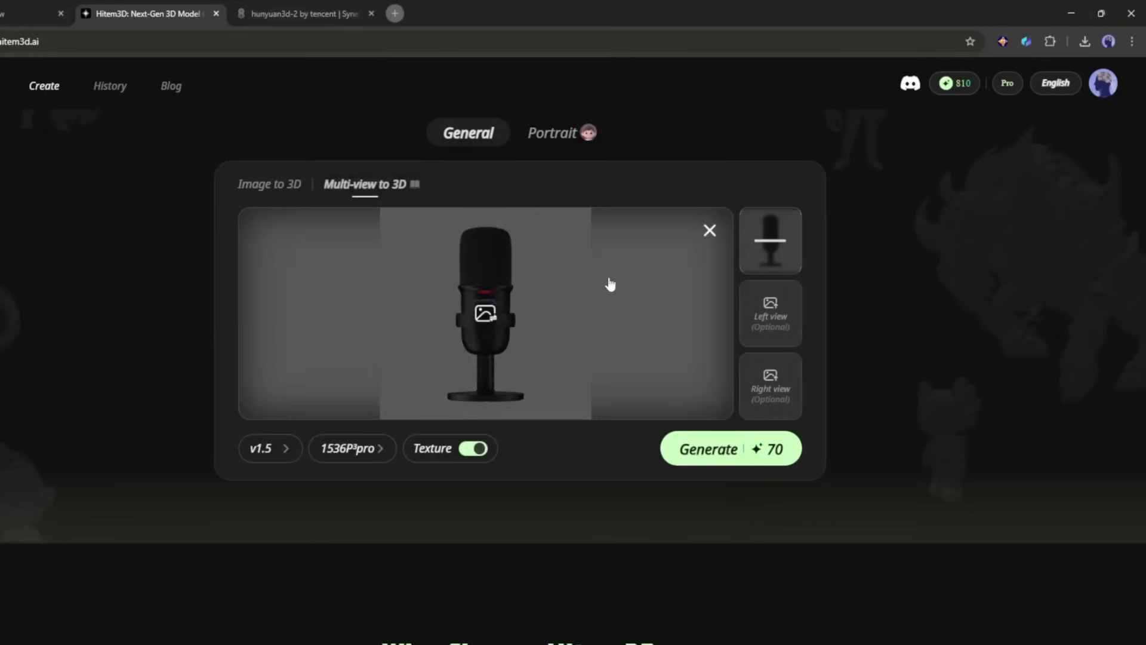
pyautogui.click(769, 319)
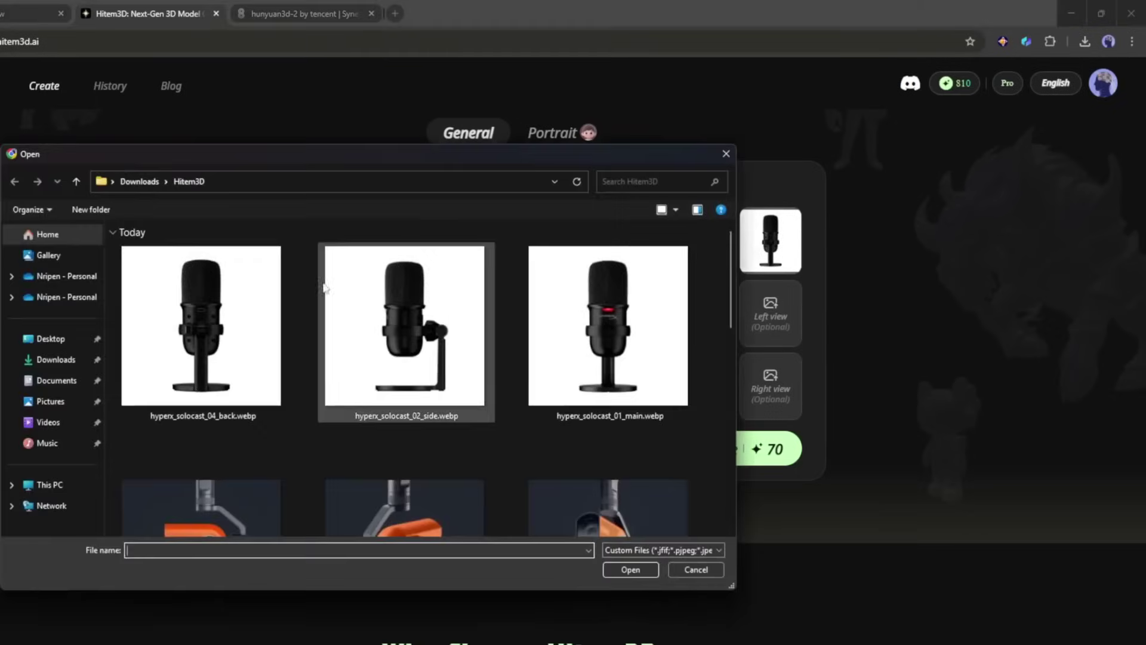
pyautogui.doubleClick(385, 300)
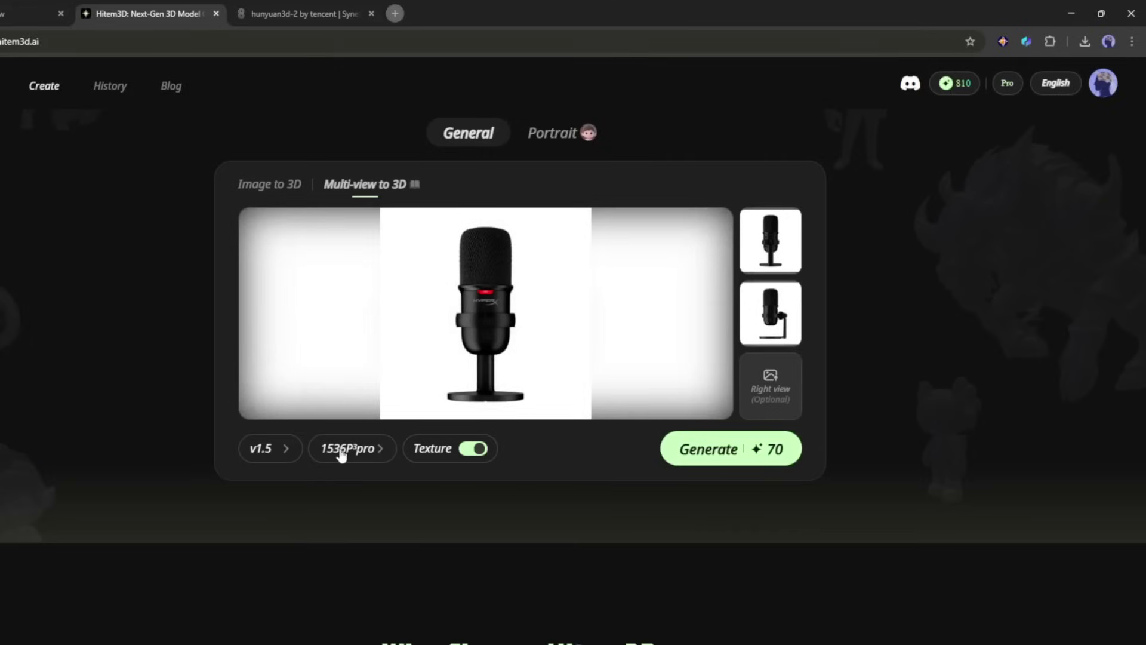
# Generate the multi-view microphone model and orbit it to show the stand arm.
pyautogui.click(755, 446)
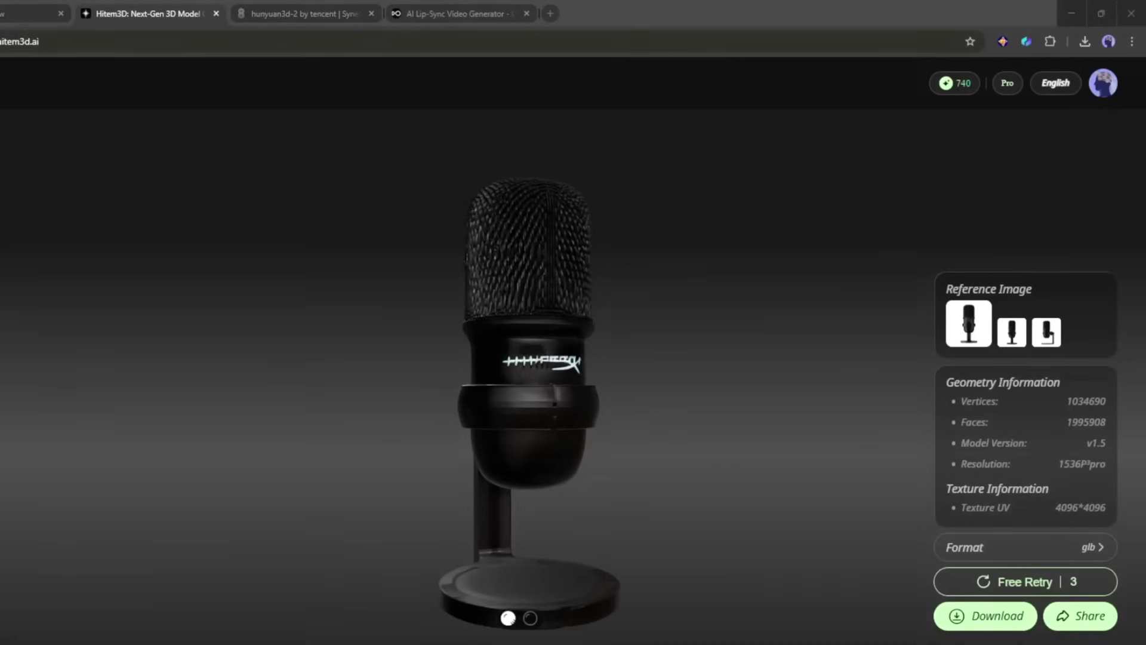
pyautogui.moveTo(554, 391)
pyautogui.mouseDown()
pyautogui.moveTo(514, 399)
pyautogui.moveTo(560, 423)
pyautogui.moveTo(427, 434)
pyautogui.moveTo(514, 400)
pyautogui.moveTo(621, 413)
pyautogui.moveTo(640, 429)
pyautogui.moveTo(476, 412)
pyautogui.moveTo(570, 421)
pyautogui.moveTo(537, 402)
pyautogui.moveTo(514, 410)
pyautogui.moveTo(499, 479)
pyautogui.moveTo(535, 385)
pyautogui.mouseUp()
pyautogui.moveTo(487, 444); pyautogui.dragTo(528, 615)
# Check the microphone with texture off and on, then bring up the glb/obj/stl/fbx format list.
pyautogui.click(530, 618)
pyautogui.moveTo(585, 459)
pyautogui.mouseDown()
pyautogui.moveTo(555, 428)
pyautogui.moveTo(546, 374)
pyautogui.moveTo(533, 370)
pyautogui.moveTo(457, 421)
pyautogui.moveTo(468, 504)
pyautogui.moveTo(563, 456)
pyautogui.mouseUp()
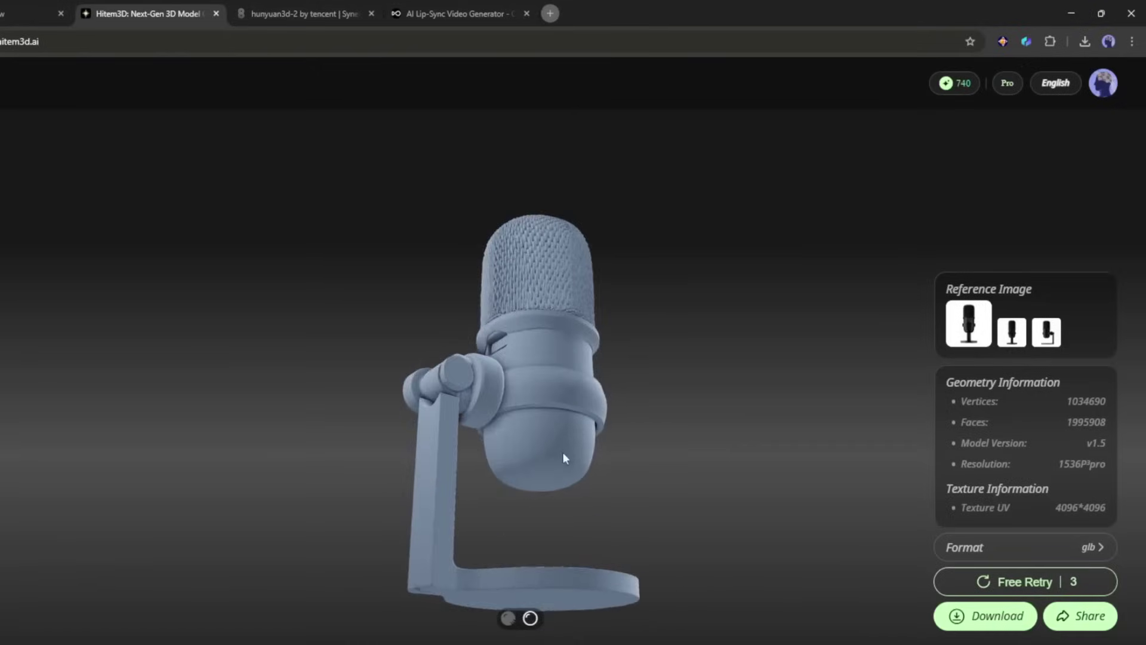
pyautogui.click(508, 619)
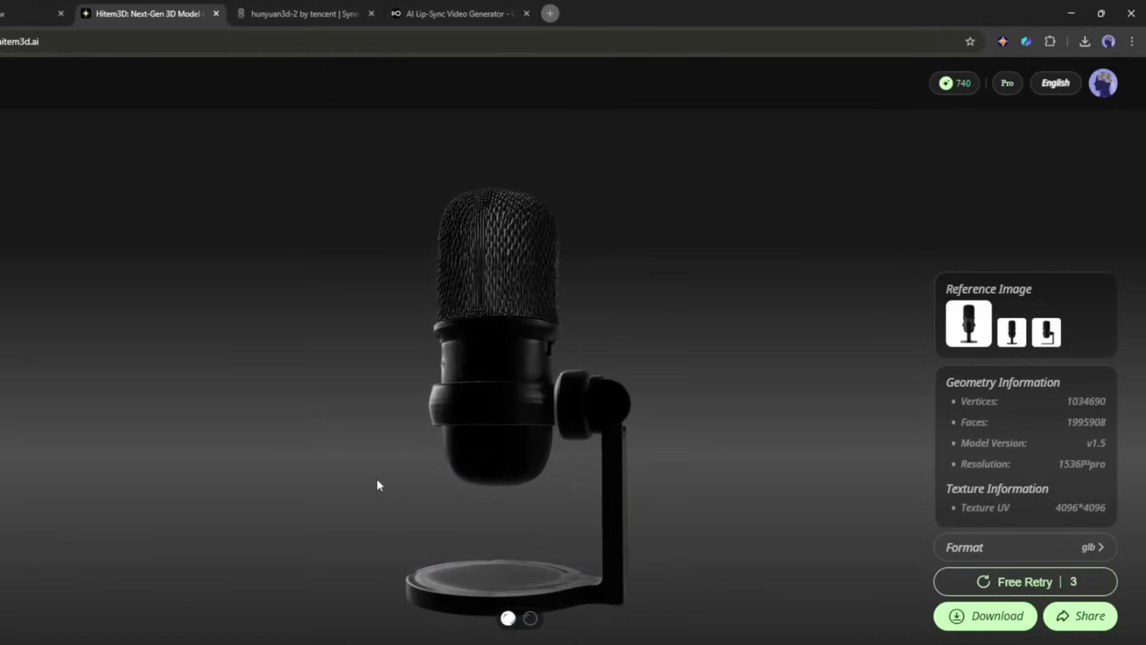
pyautogui.moveTo(377, 485); pyautogui.dragTo(540, 465)
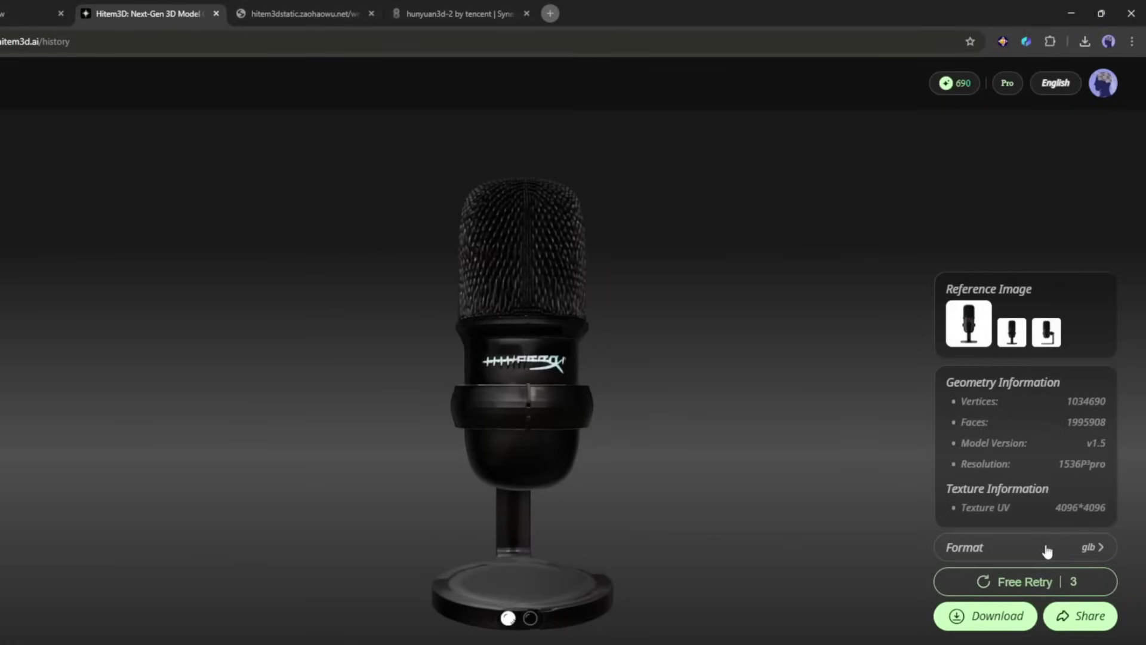
pyautogui.click(1048, 549)
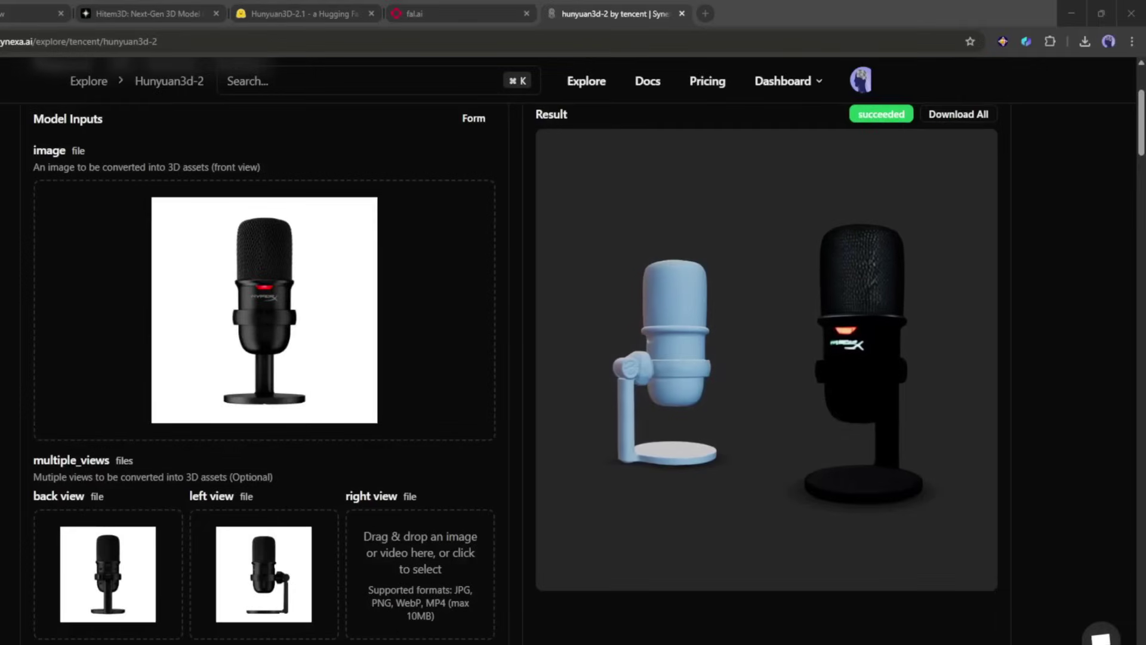
# Zoom the viewer and rotate the grey microphone mesh and textured microphone to side views showing the stand.
pyautogui.scroll(5, 844, 353)
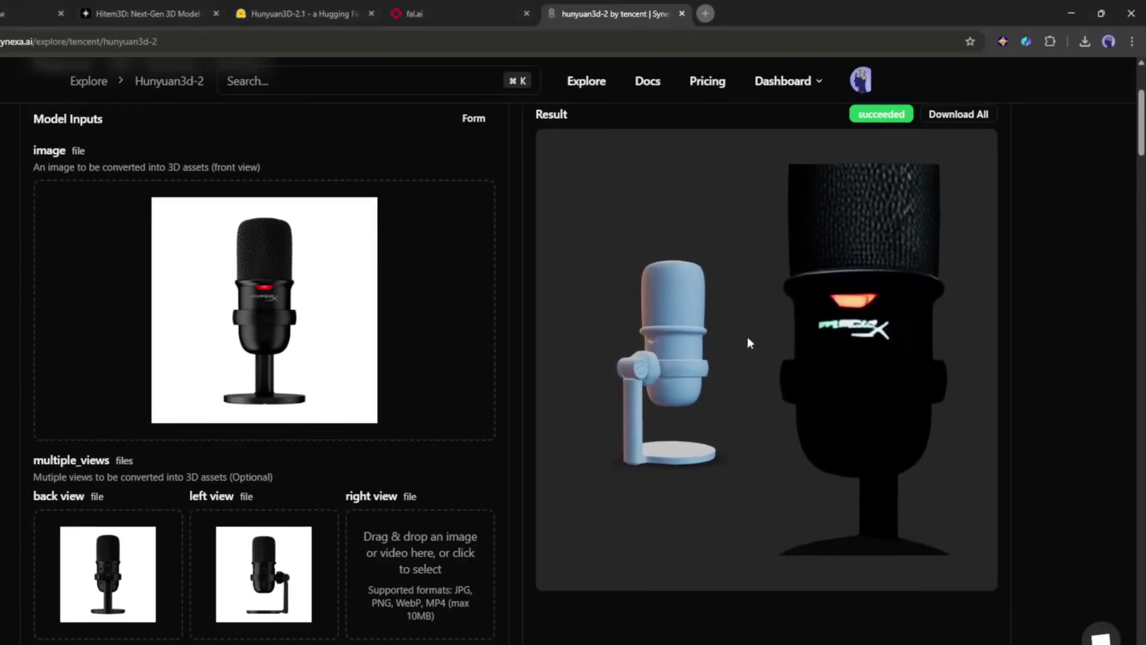
pyautogui.scroll(-5, 850, 345)
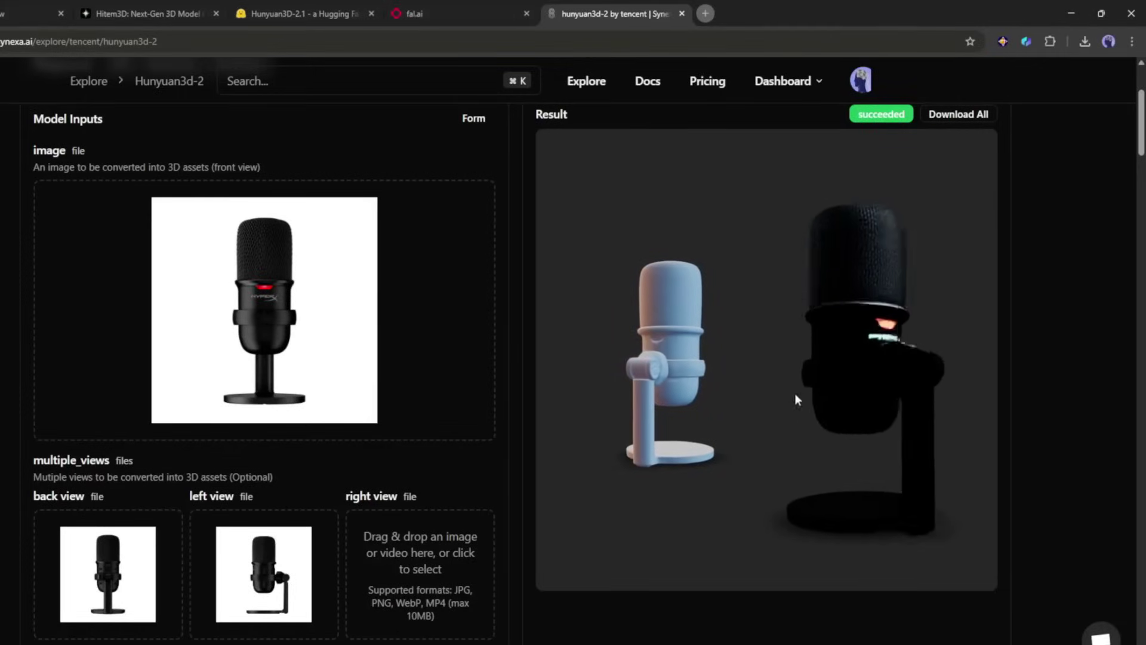
pyautogui.scroll(5, 668, 328)
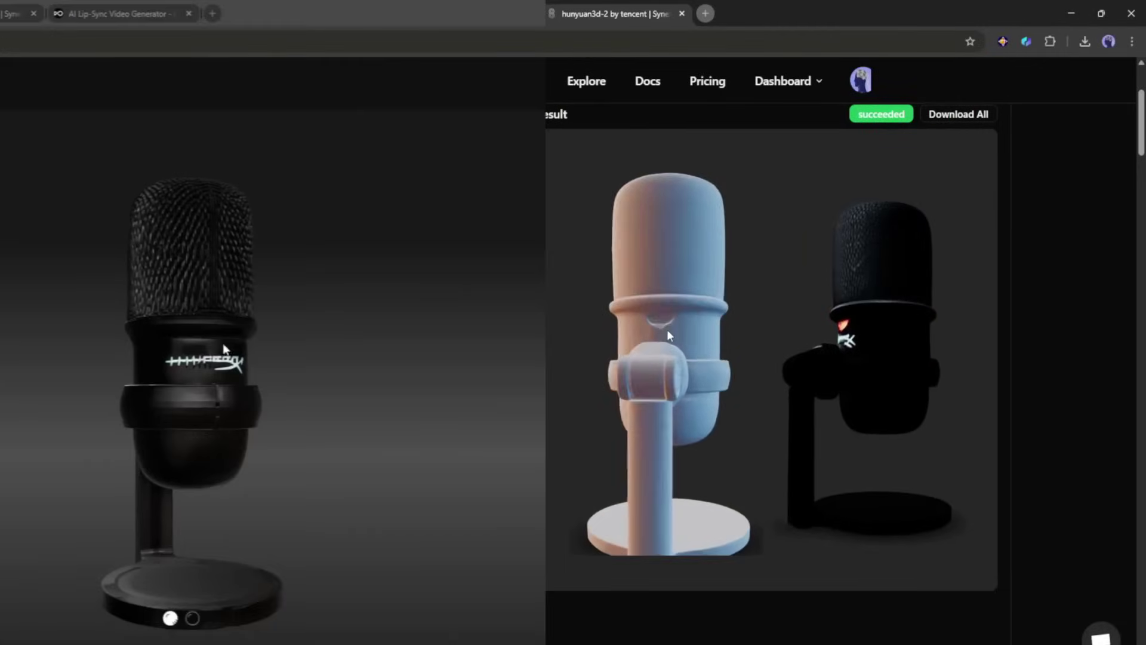
pyautogui.scroll(5, 668, 330)
pyautogui.moveTo(650, 339); pyautogui.dragTo(671, 370)
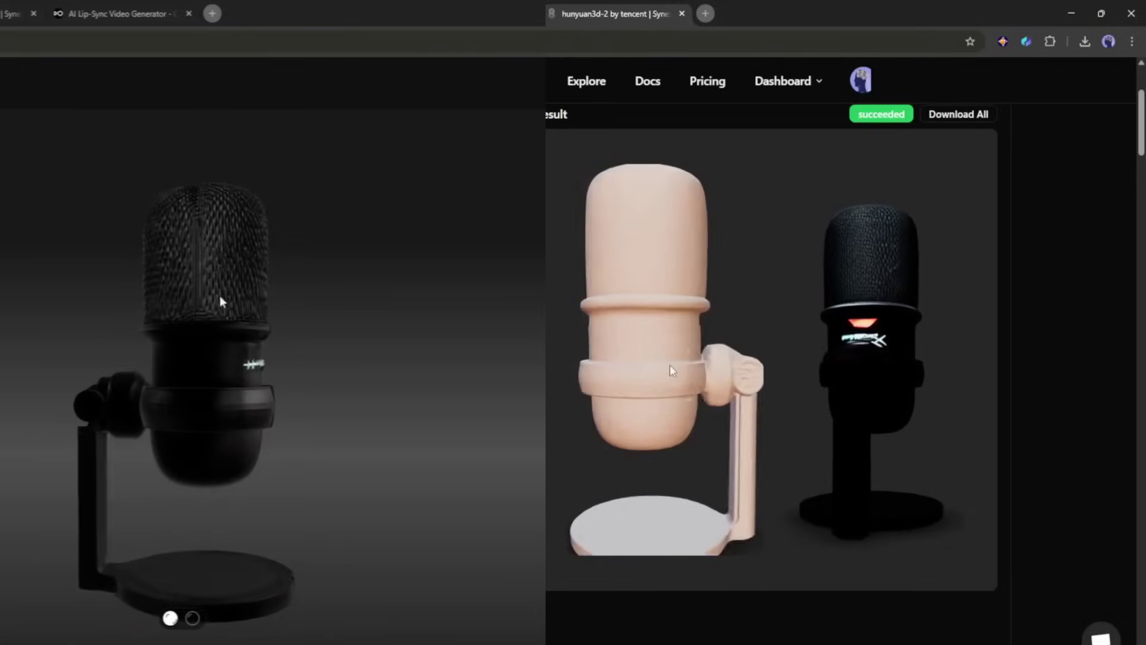
pyautogui.moveTo(772, 356); pyautogui.dragTo(895, 369)
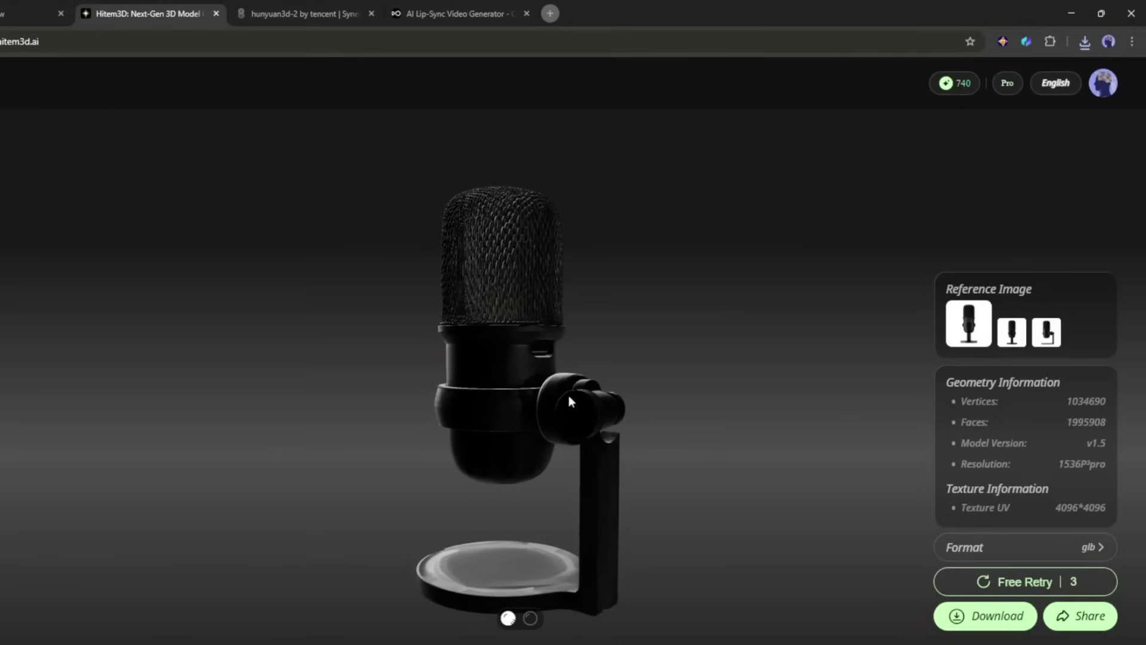
# Orbit the microphone toward a top-down view, then scroll down to the woman results.
pyautogui.moveTo(568, 396); pyautogui.dragTo(508, 191)
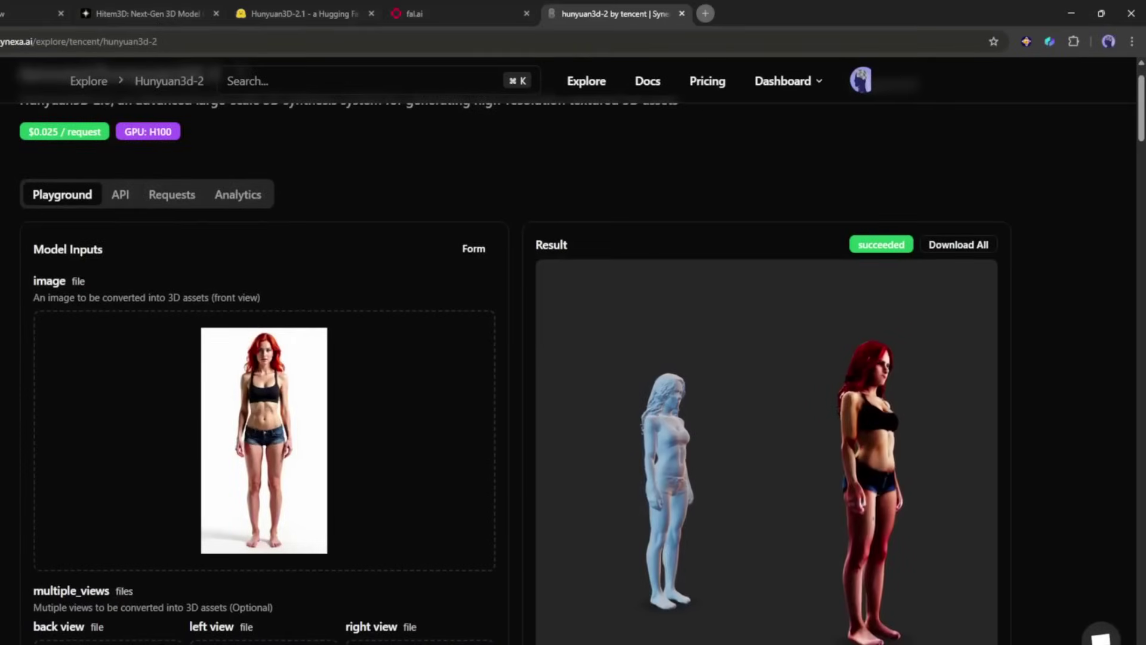
pyautogui.scroll(-2, 146, 402)
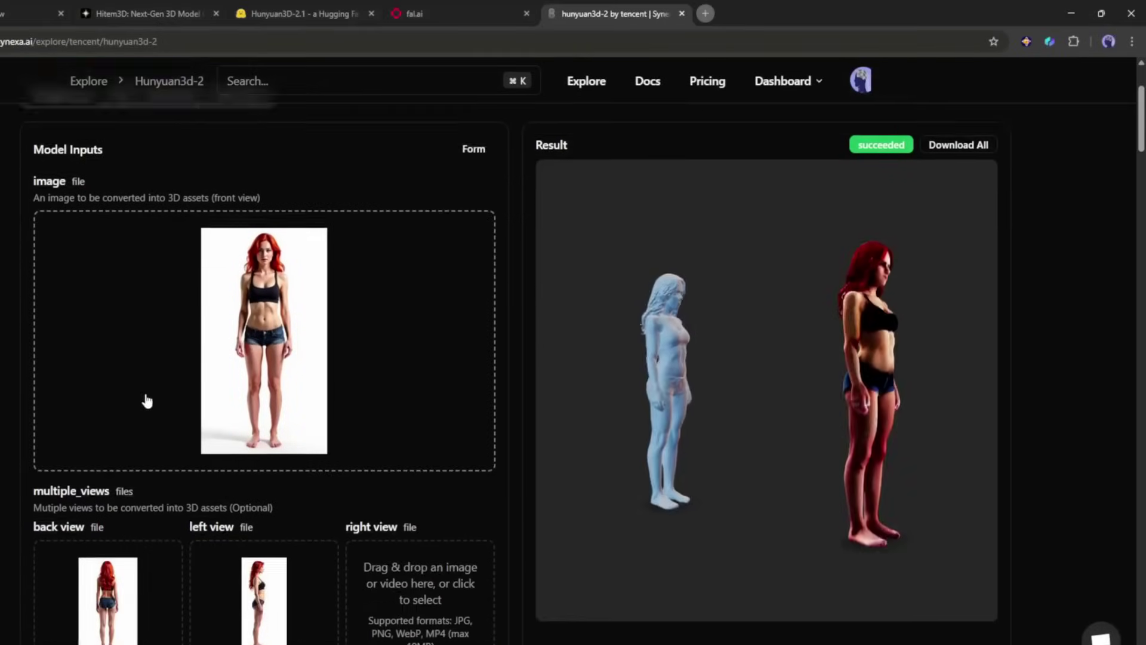
pyautogui.scroll(-1, 146, 401)
# Rotate and zoom the woman's plain mesh and textured model so both face the front.
pyautogui.moveTo(685, 324); pyautogui.dragTo(625, 331)
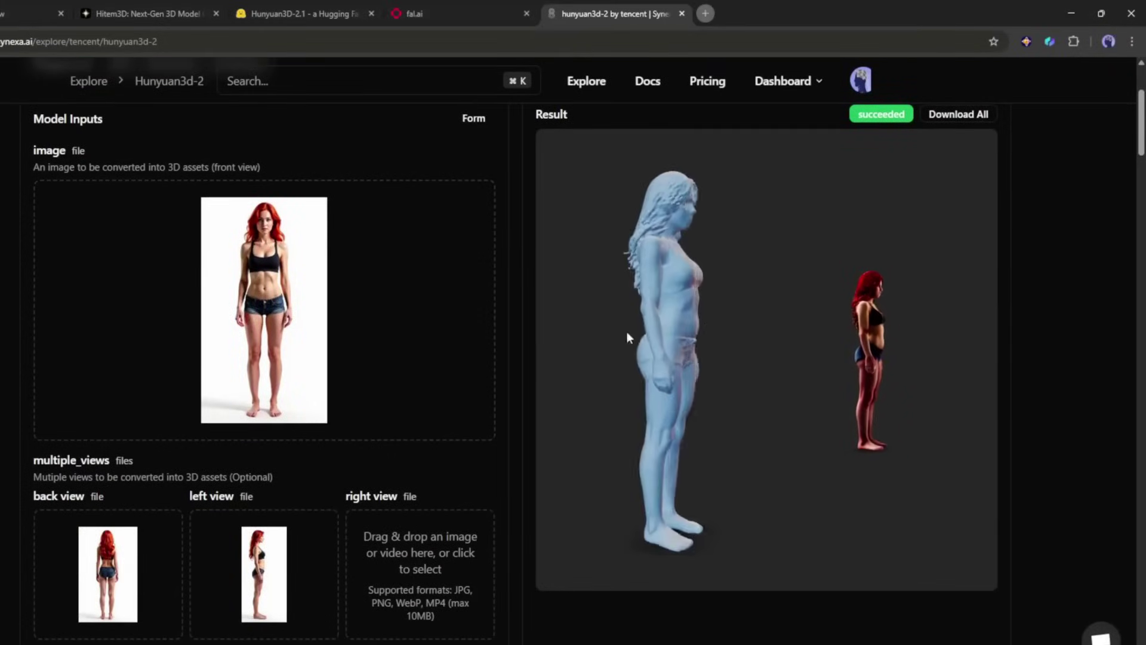
pyautogui.scroll(2, 876, 343)
pyautogui.moveTo(876, 341)
pyautogui.mouseDown()
pyautogui.moveTo(900, 338)
pyautogui.moveTo(857, 343)
pyautogui.mouseUp()
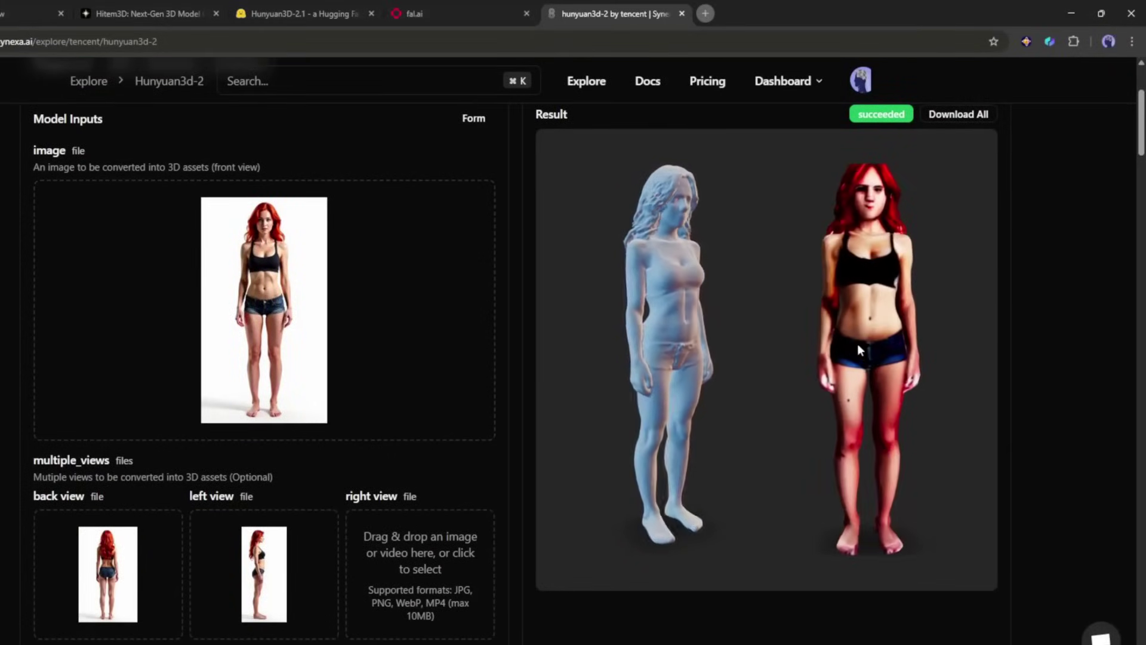
pyautogui.moveTo(615, 364); pyautogui.dragTo(806, 350)
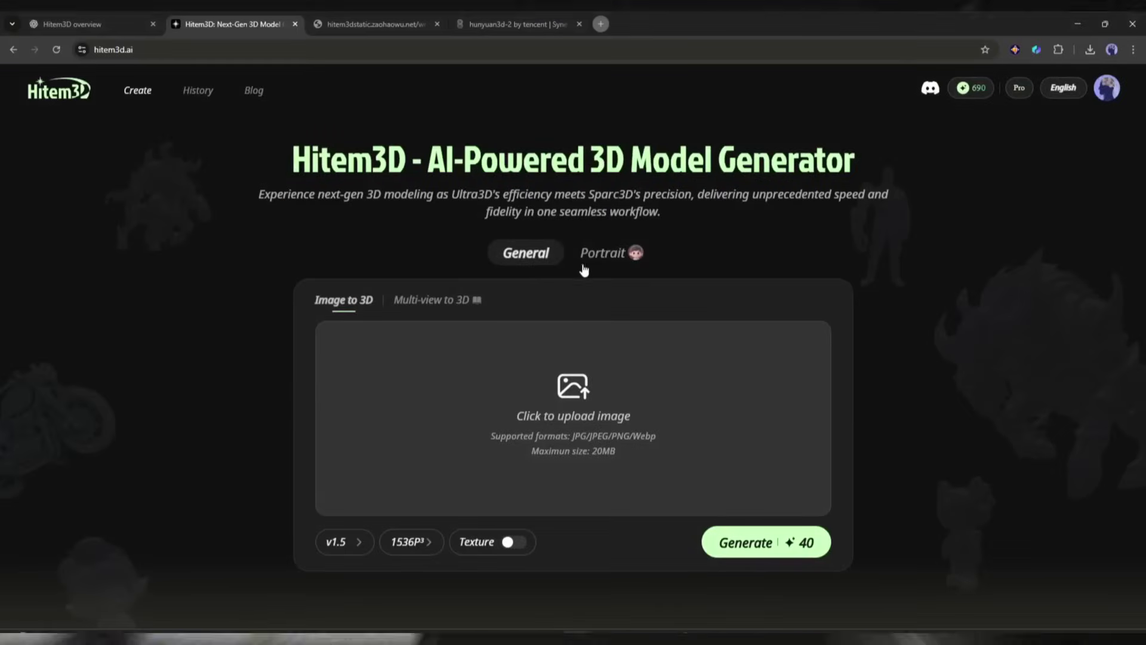
# Use Portrait mode with Multi-view to 3D and generate the textured cartoon boy from his views.
pyautogui.click(609, 260)
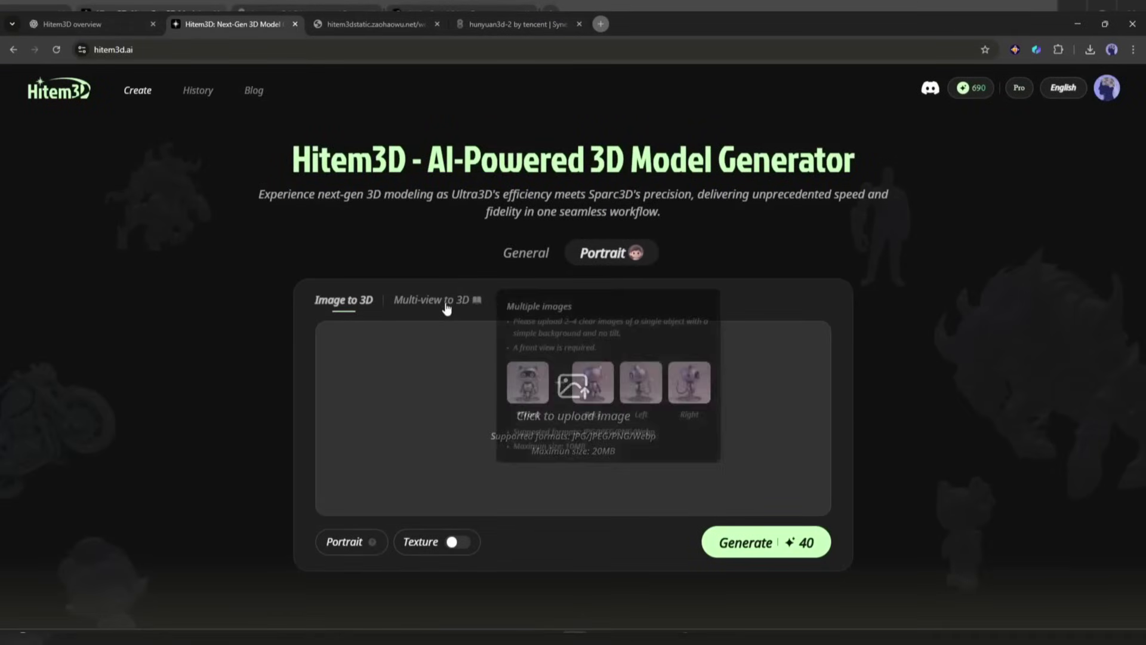
pyautogui.click(468, 310)
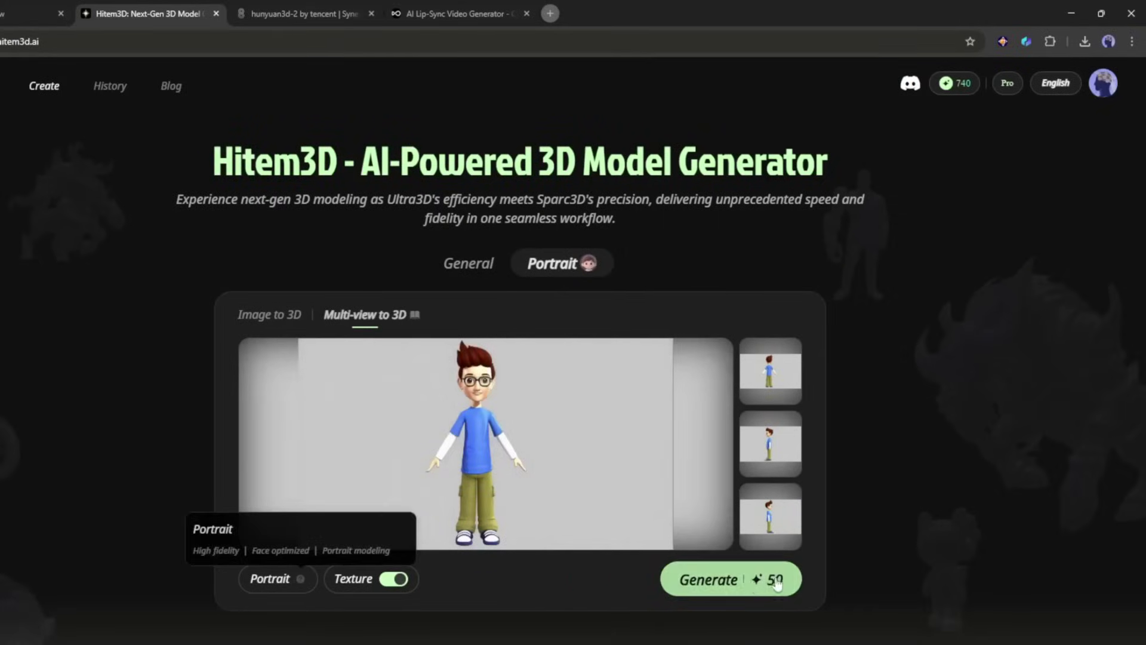
pyautogui.click(753, 585)
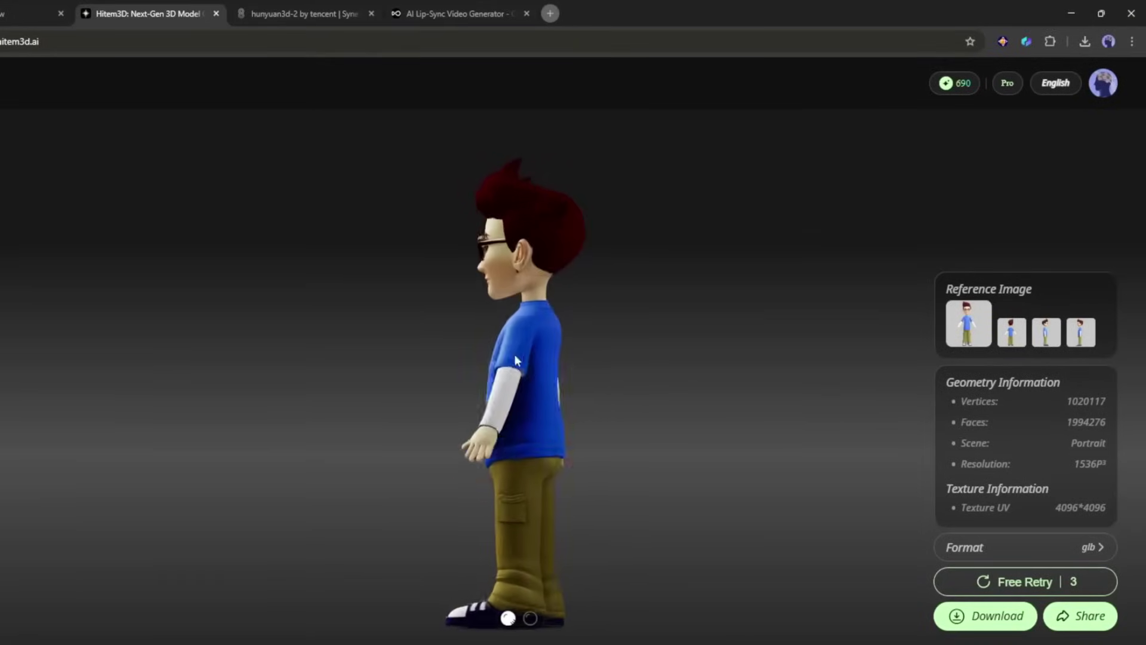
# Orbit and zoom the cartoon boy from behind and above, then compare against the Hunyuan3D-2 page.
pyautogui.moveTo(481, 421); pyautogui.dragTo(371, 364)
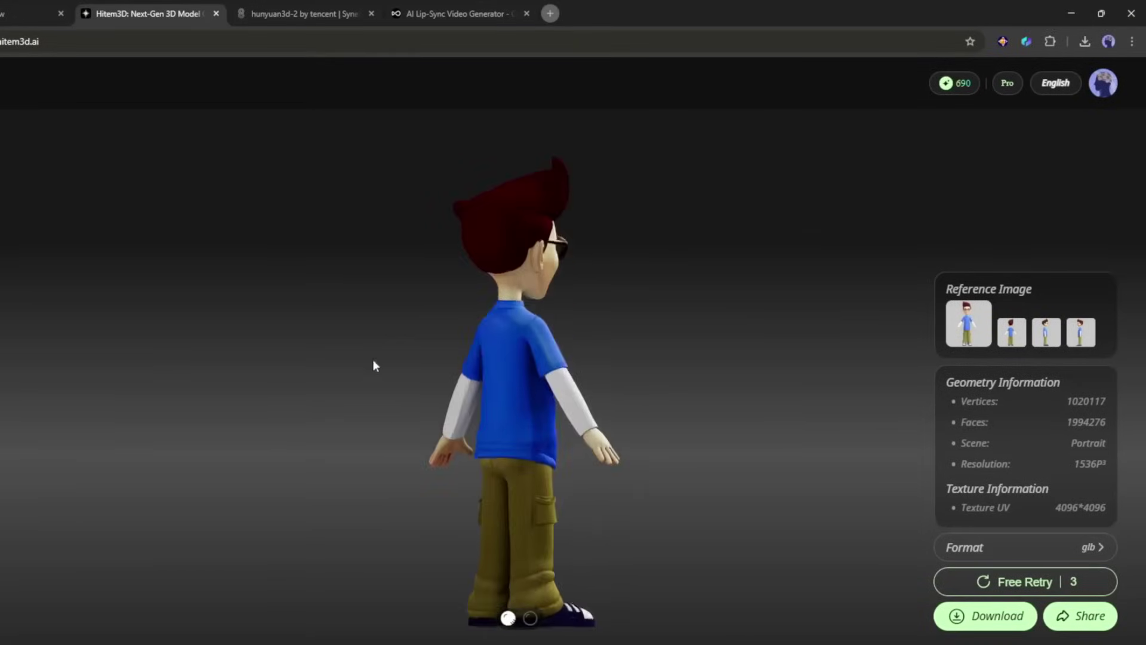
pyautogui.scroll(5, 518, 338)
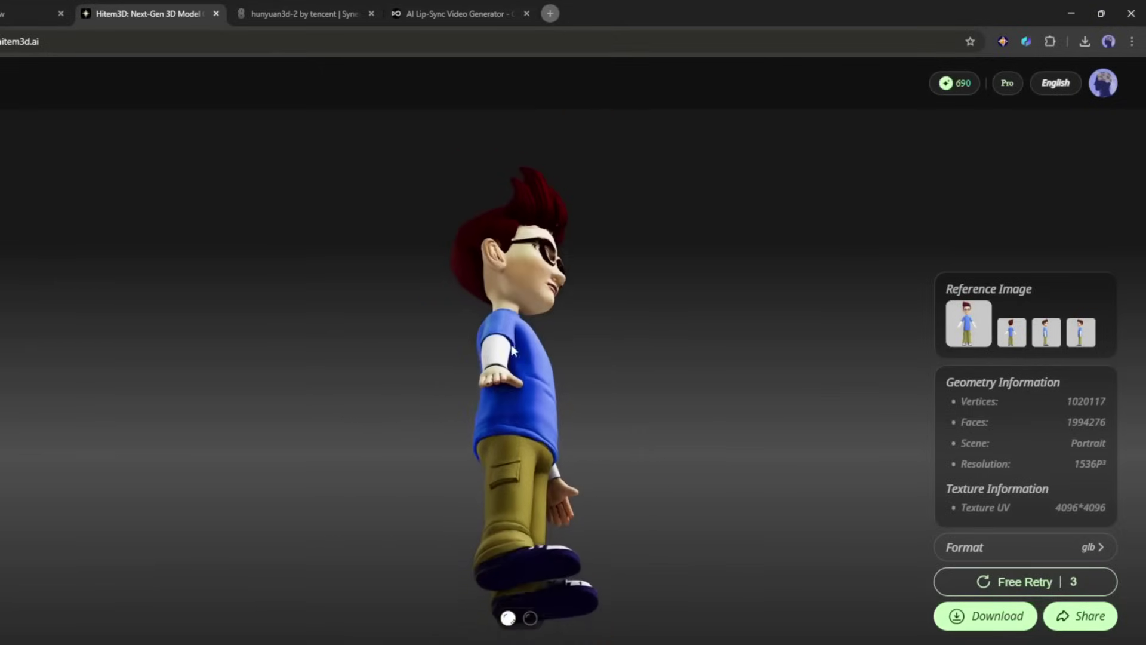
pyautogui.hotkey('ctrl', 'Tab')
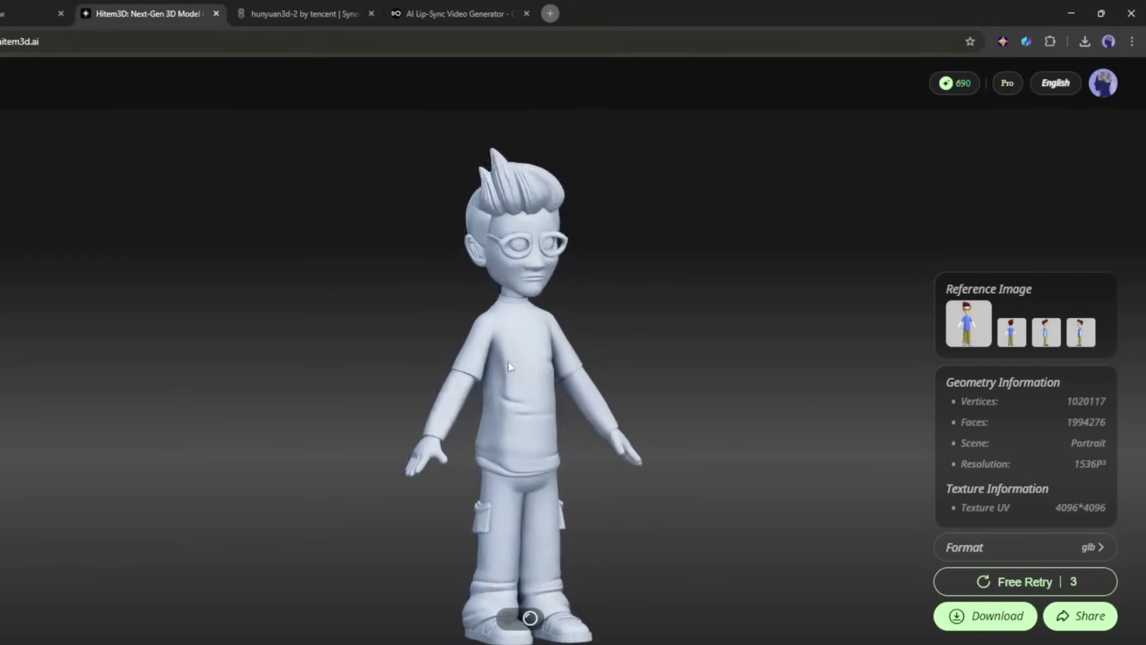
# Restore the texture, then open the clock-tower building from history and tilt it to view its underside.
pyautogui.click(518, 618)
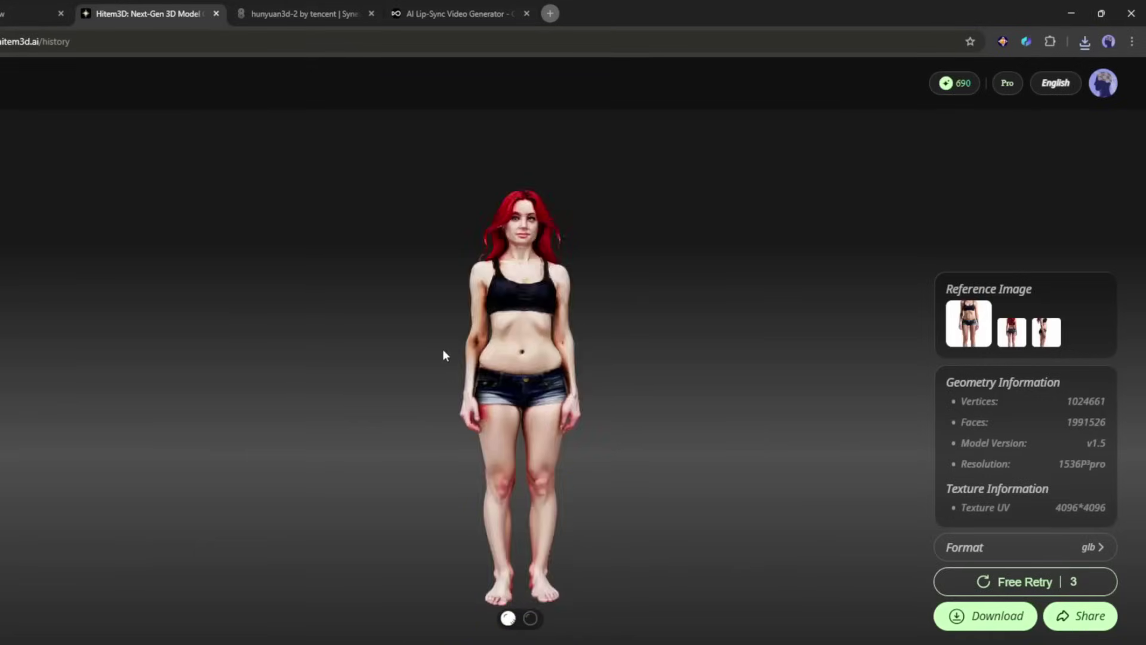
pyautogui.moveTo(543, 360); pyautogui.dragTo(565, 197)
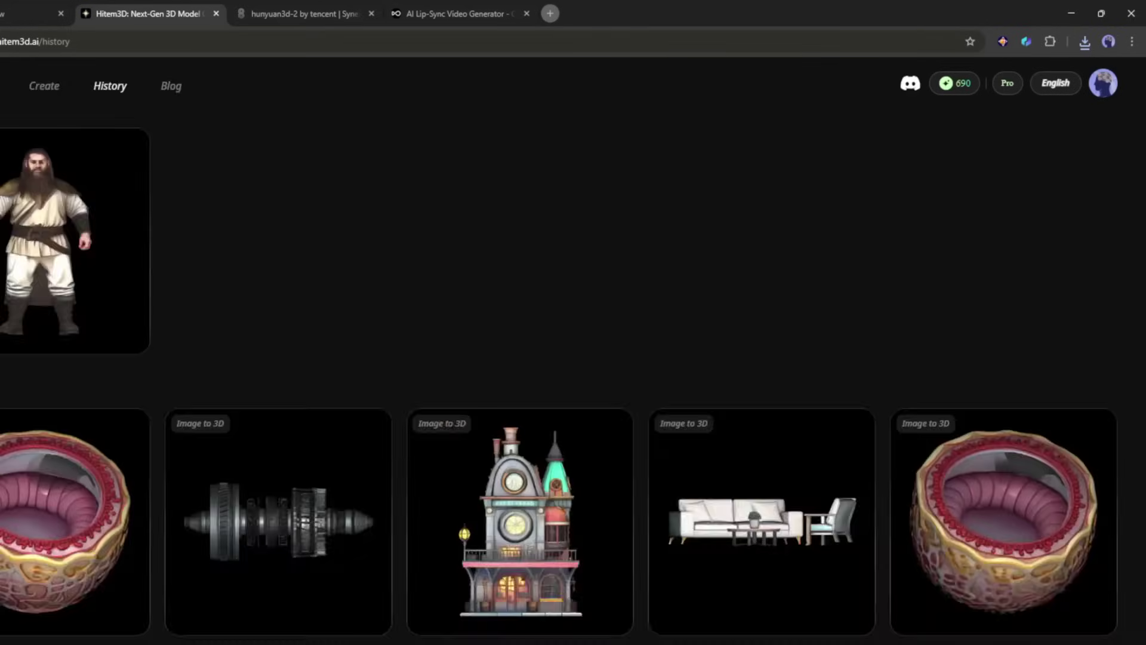
pyautogui.click(528, 429)
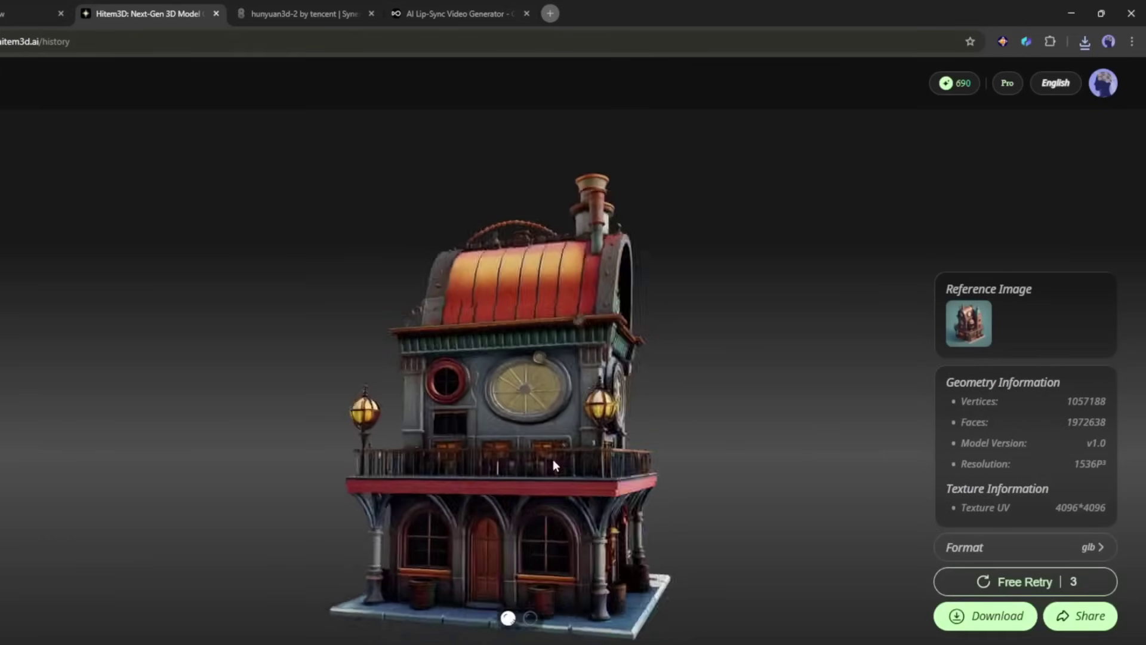
pyautogui.moveTo(562, 516); pyautogui.dragTo(567, 335)
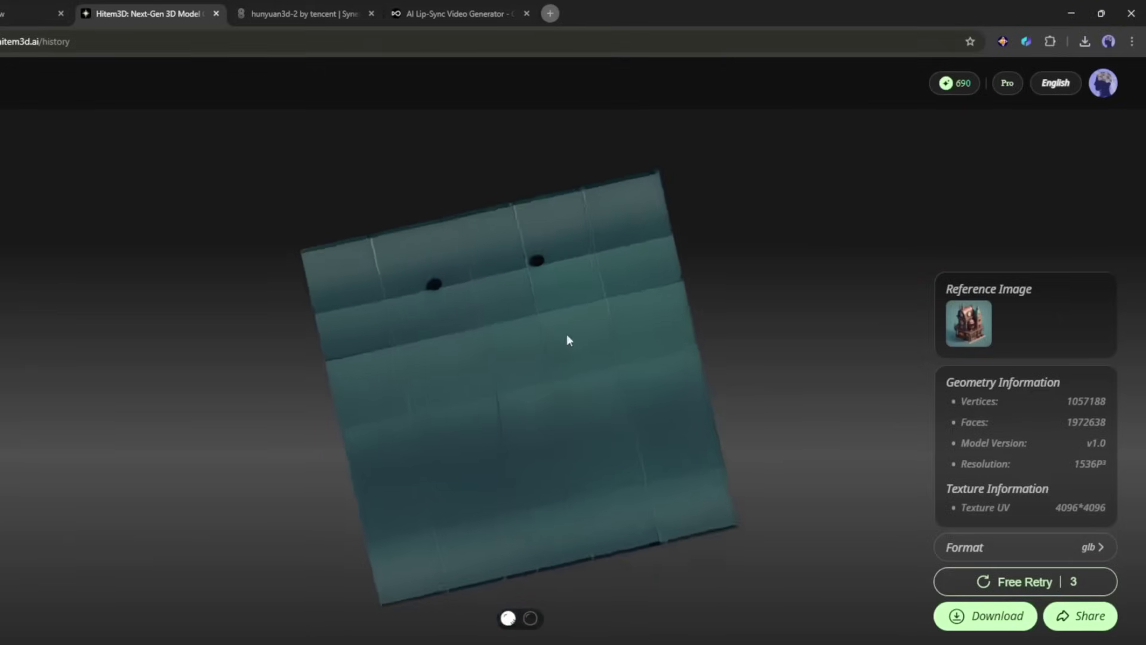